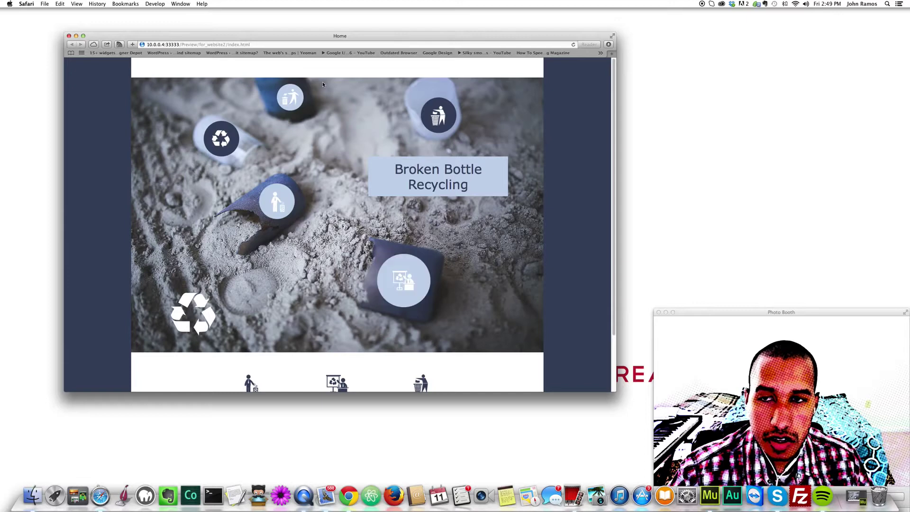
Step: Look over the home page preview in the browser, and switch to Adobe Muse
{"action": "scroll", "coordinate": [269, 227], "scroll_direction": "down", "scroll_amount": 2}
{"action": "scroll", "coordinate": [272, 222], "scroll_direction": "up", "scroll_amount": 2}
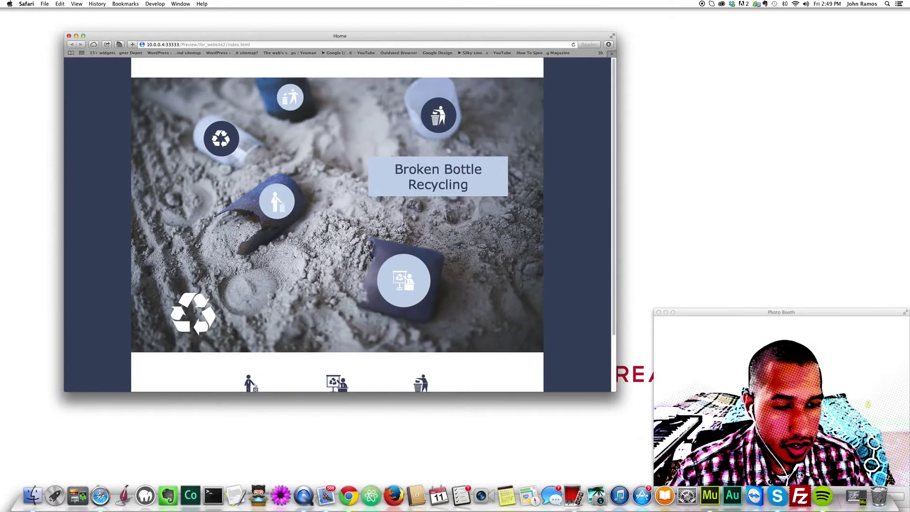
{"action": "left_click", "coordinate": [710, 493]}
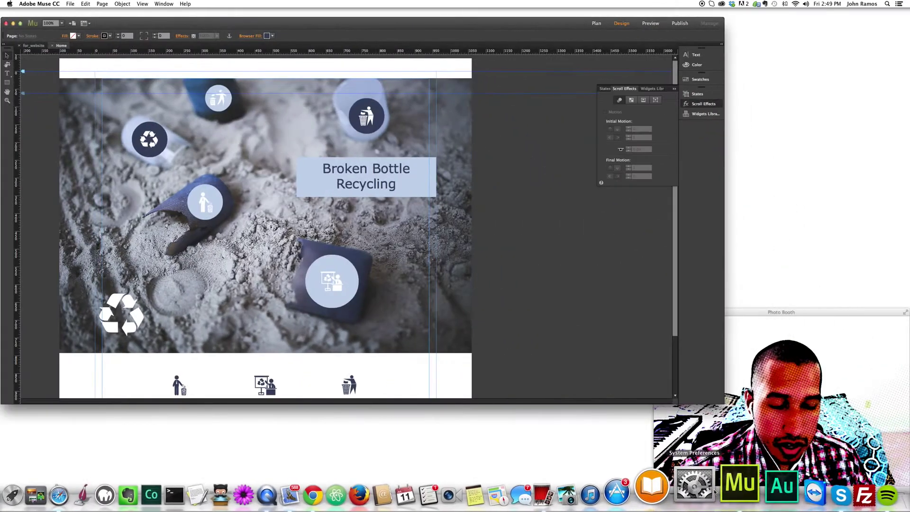
{"action": "left_click_drag", "start_coordinate": [525, 24], "coordinate": [512, 22]}
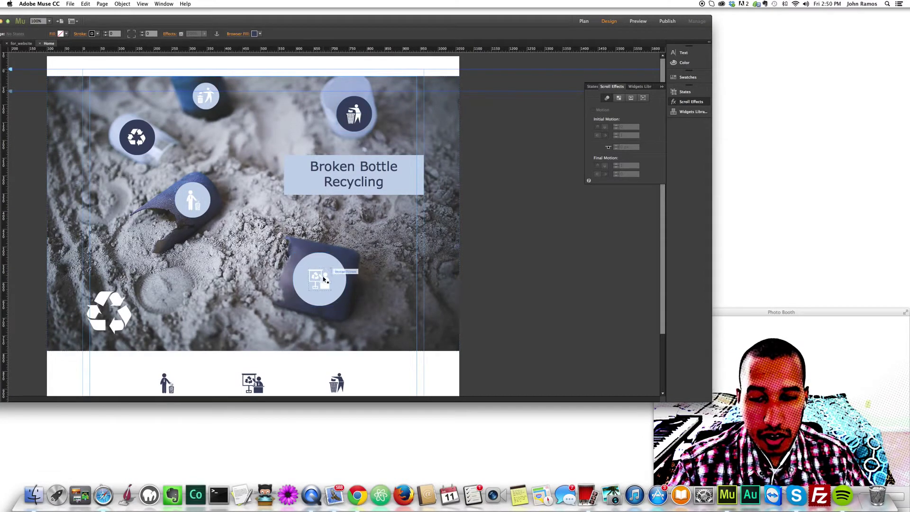
Step: Switch to Safari and open flaticon.com in a new tab
{"action": "left_click", "coordinate": [101, 489]}
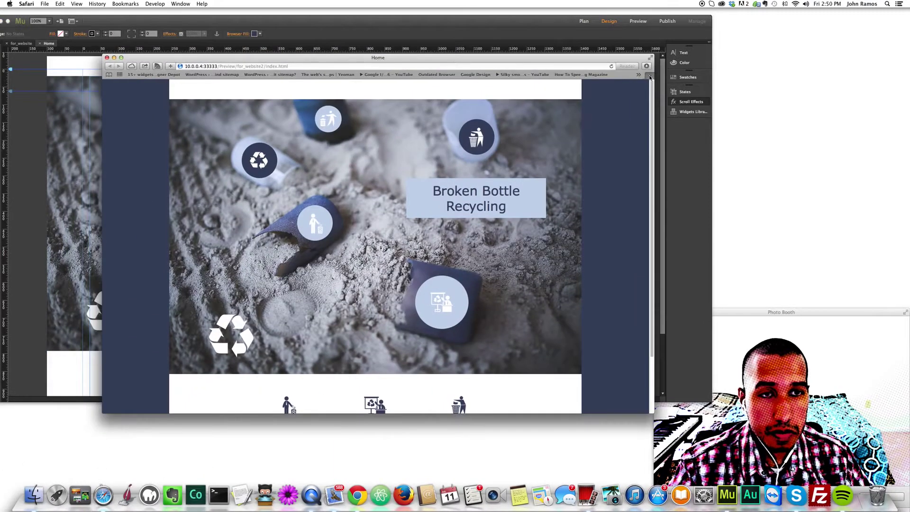
{"action": "key", "text": "super+t"}
{"action": "type", "text": "flaticon.com"}
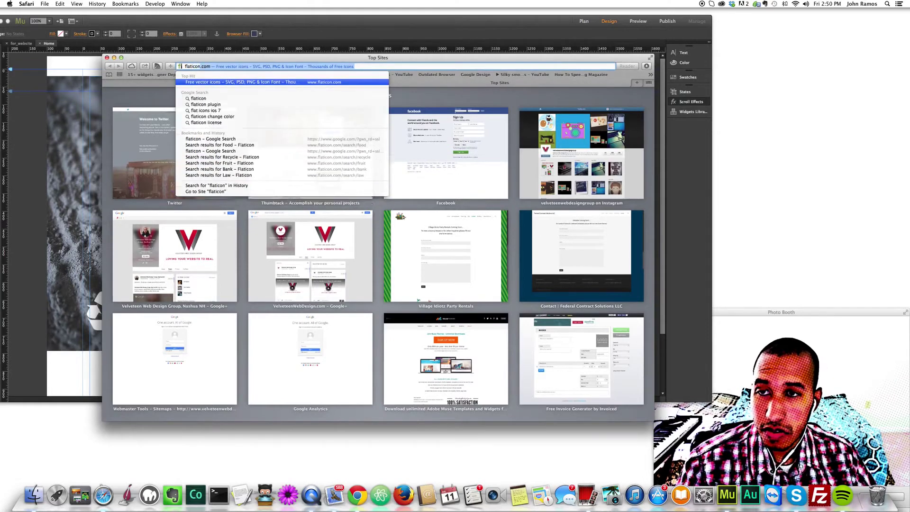
{"action": "key", "text": "Return"}
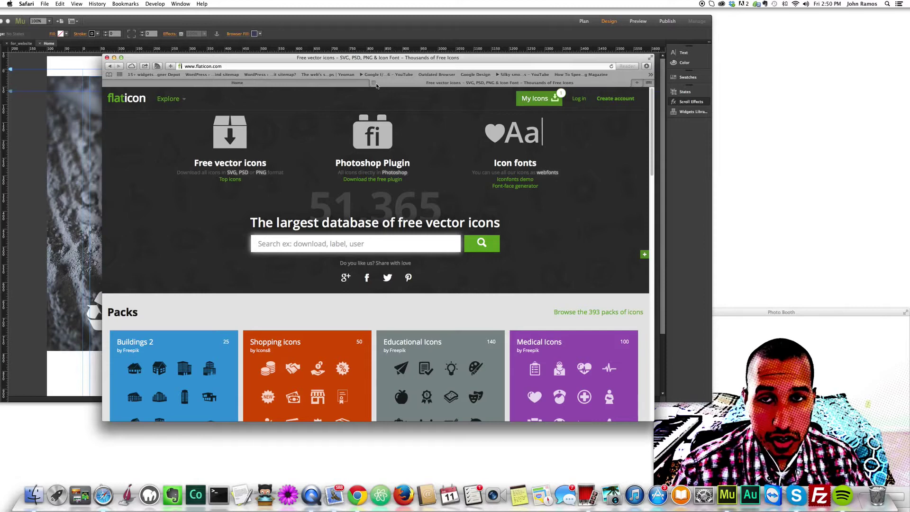
Step: Close the Flaticon tab and return to Adobe Muse
{"action": "left_click", "coordinate": [374, 84]}
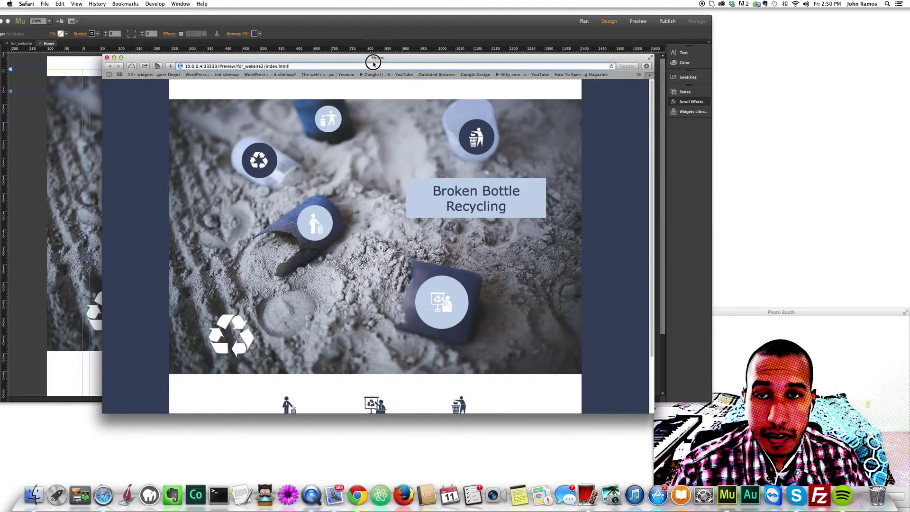
{"action": "left_click_drag", "start_coordinate": [374, 61], "coordinate": [393, 64]}
{"action": "left_click", "coordinate": [25, 282]}
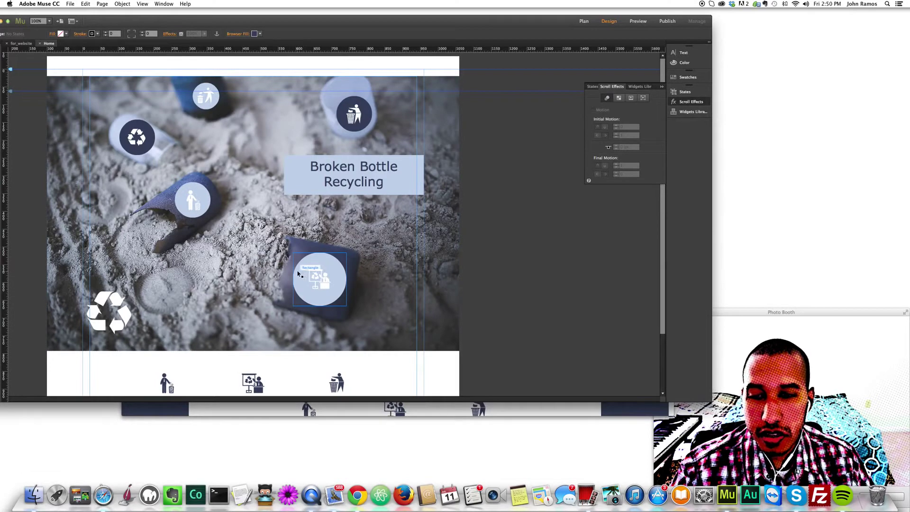
Step: Delete the five coloured circles behind the white icons on the bottles in the hero image
{"action": "left_click", "coordinate": [300, 274]}
{"action": "left_click", "coordinate": [194, 198]}
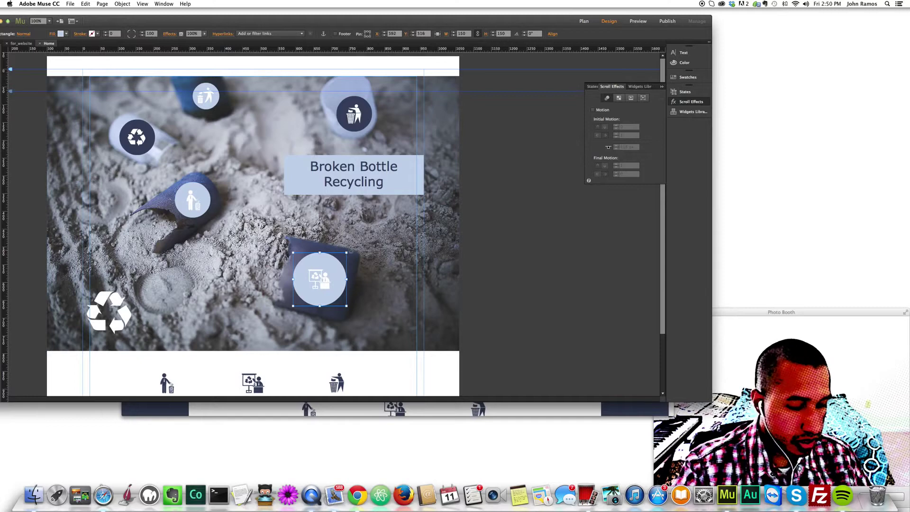
{"action": "key", "text": "Delete"}
{"action": "left_click", "coordinate": [192, 199]}
{"action": "key", "text": "Delete"}
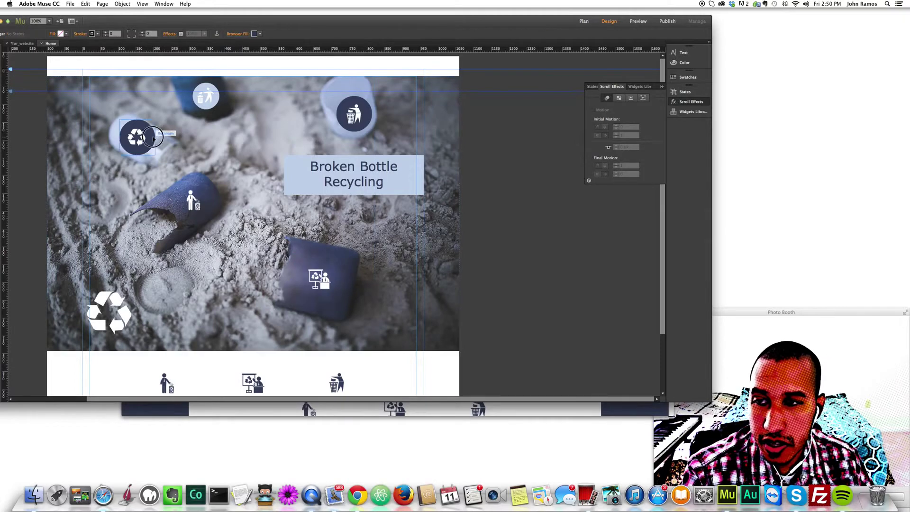
{"action": "left_click", "coordinate": [153, 138]}
{"action": "key", "text": "Delete"}
{"action": "left_click", "coordinate": [205, 97]}
{"action": "key", "text": "Delete"}
{"action": "left_click", "coordinate": [362, 124]}
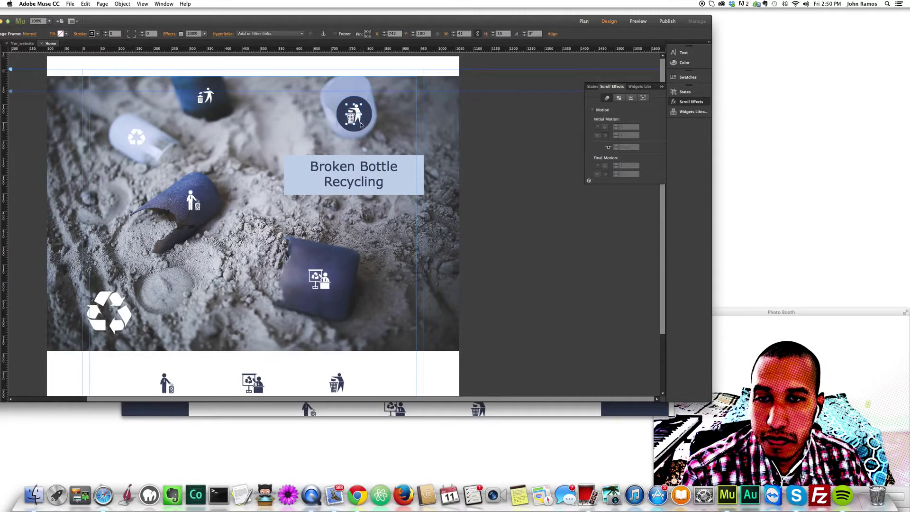
{"action": "left_click", "coordinate": [363, 128]}
{"action": "key", "text": "Delete"}
Step: Delete the five white icons on the bottles, keeping the background photo in place
{"action": "left_click", "coordinate": [339, 285]}
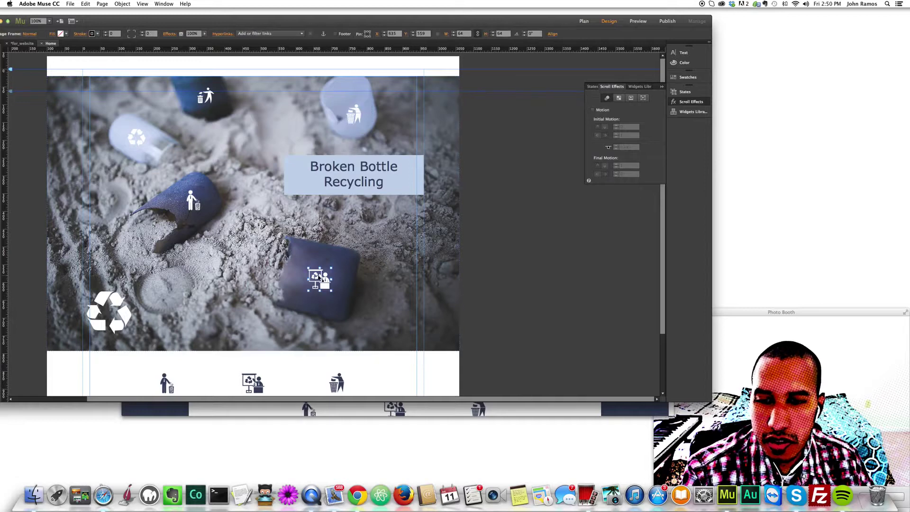
{"action": "key", "text": "Delete"}
{"action": "left_click", "coordinate": [189, 203]}
{"action": "key", "text": "Delete"}
{"action": "left_click", "coordinate": [138, 135]}
{"action": "key", "text": "Delete"}
{"action": "left_click", "coordinate": [206, 97]}
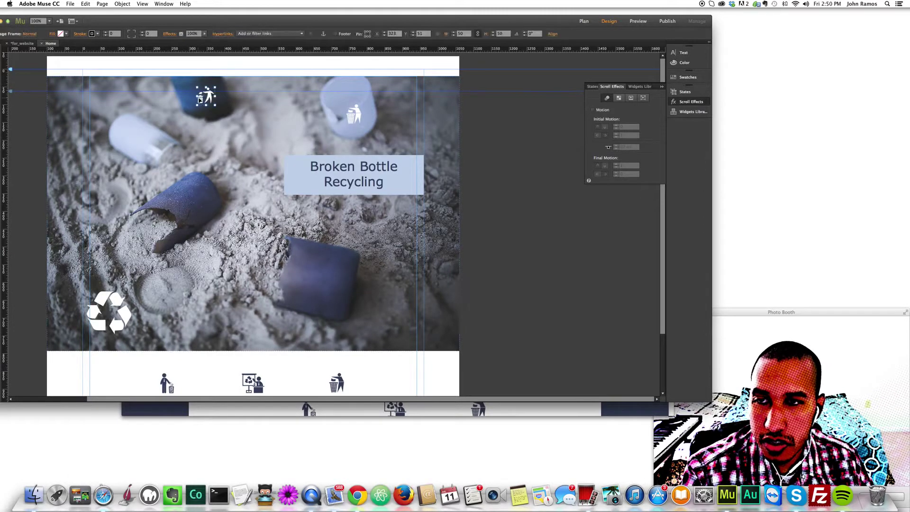
{"action": "key", "text": "Delete"}
{"action": "left_click", "coordinate": [362, 117]}
{"action": "key", "text": "Delete"}
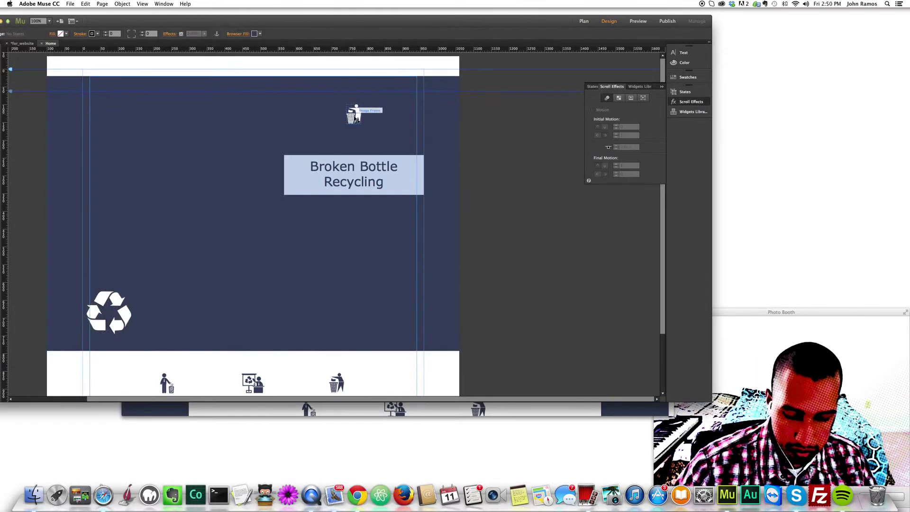
{"action": "key", "text": "super+z"}
{"action": "left_click", "coordinate": [355, 118]}
{"action": "key", "text": "Delete"}
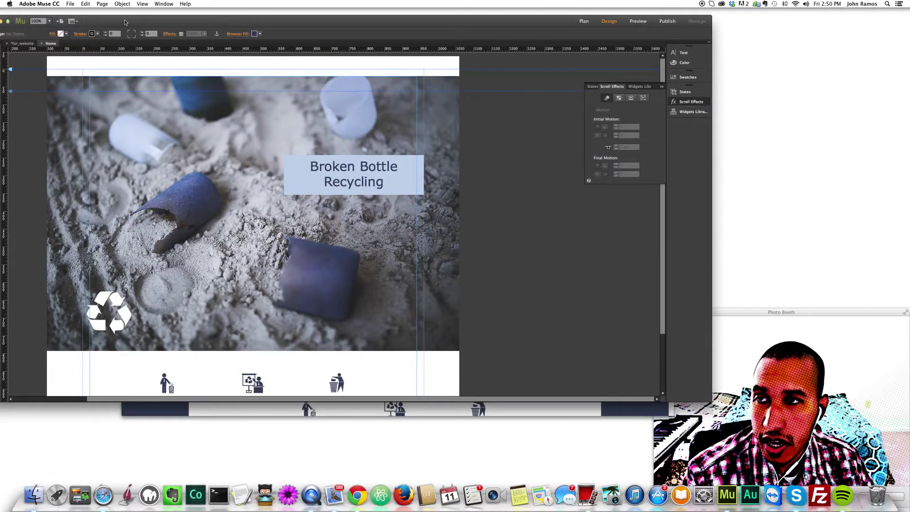
Step: Draw a 150 by 150 px square and place it on the lowest bottle, below the Broken Bottle Recycling title
{"action": "left_click_drag", "start_coordinate": [125, 21], "coordinate": [158, 22]}
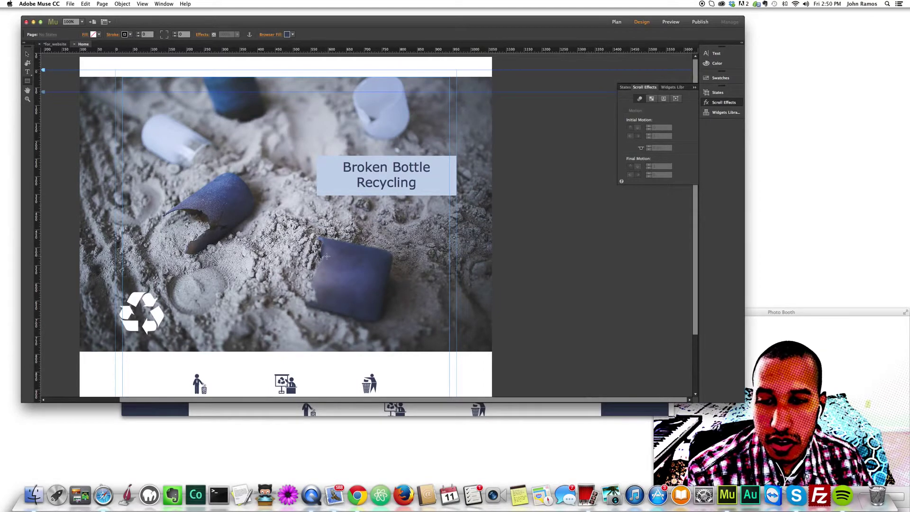
{"action": "left_click_drag", "start_coordinate": [329, 256], "coordinate": [381, 296]}
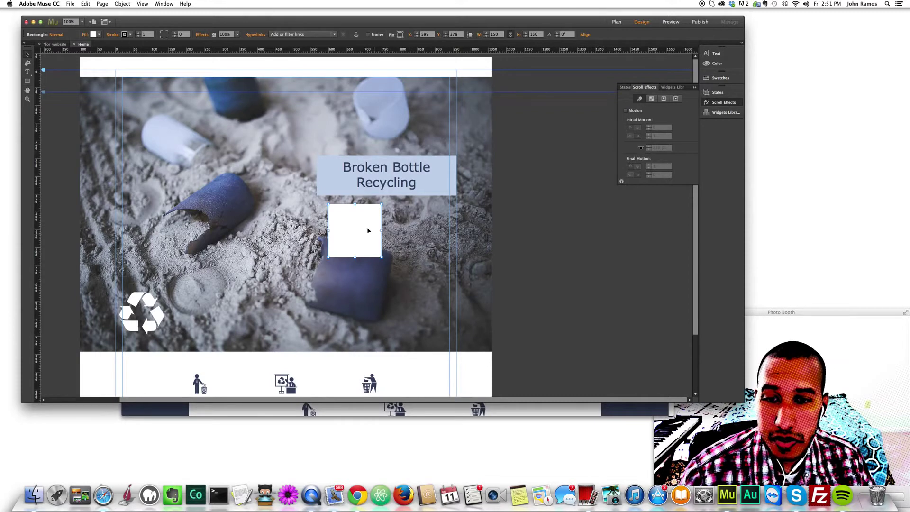
{"action": "left_click_drag", "start_coordinate": [357, 208], "coordinate": [354, 274]}
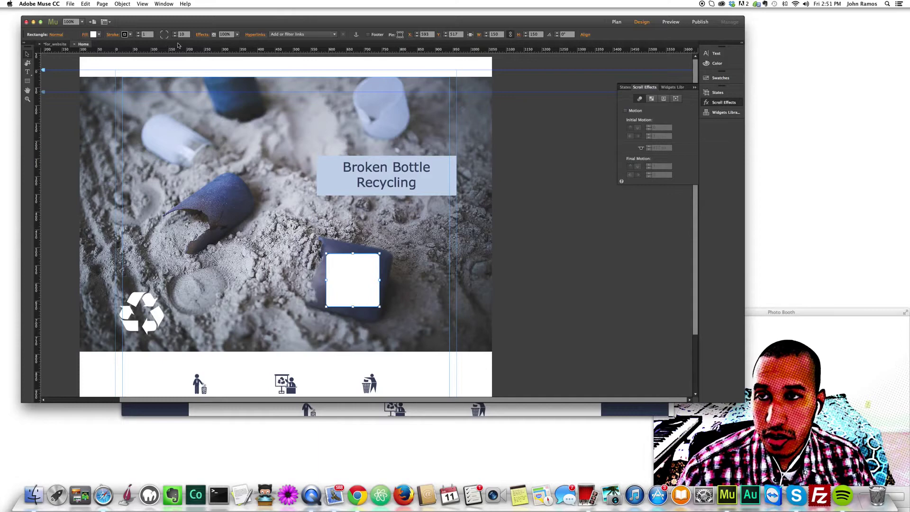
Step: Set the white square's corner radius to 100 so it becomes a circle
{"action": "left_click", "coordinate": [284, 232]}
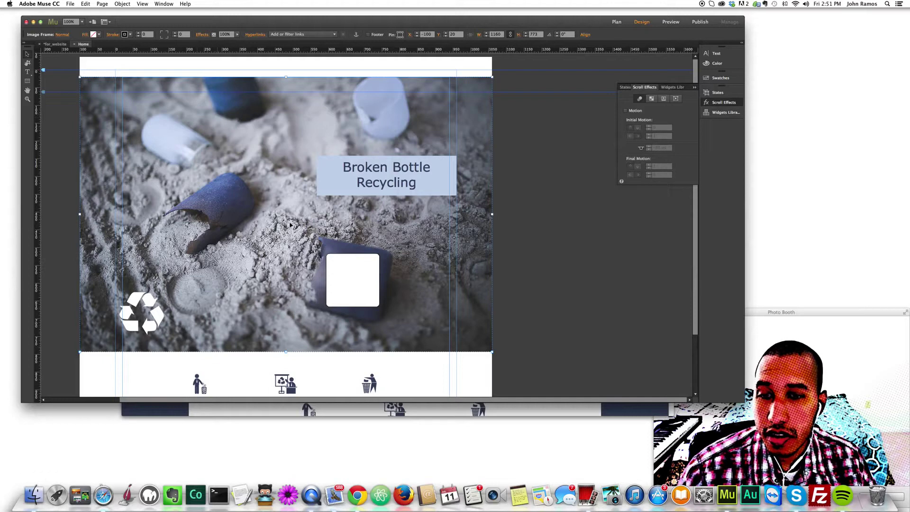
{"action": "left_click", "coordinate": [342, 287]}
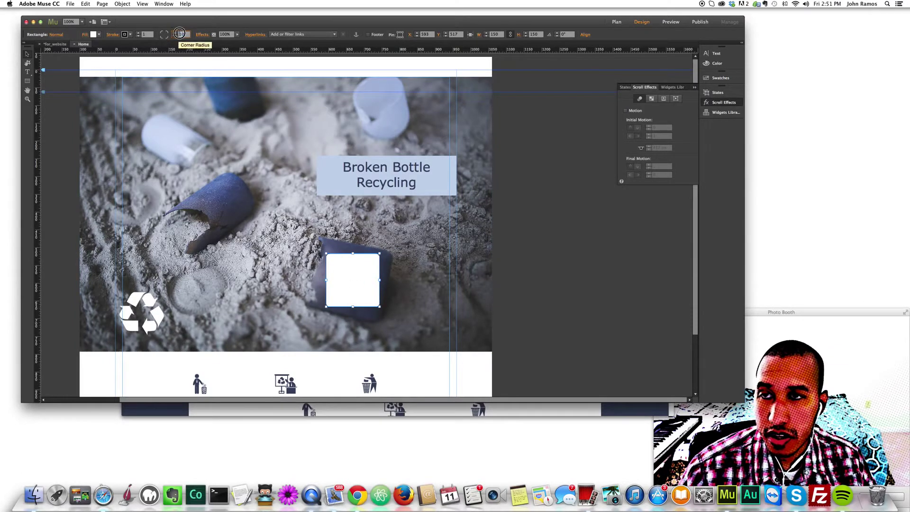
{"action": "type", "text": "100"}
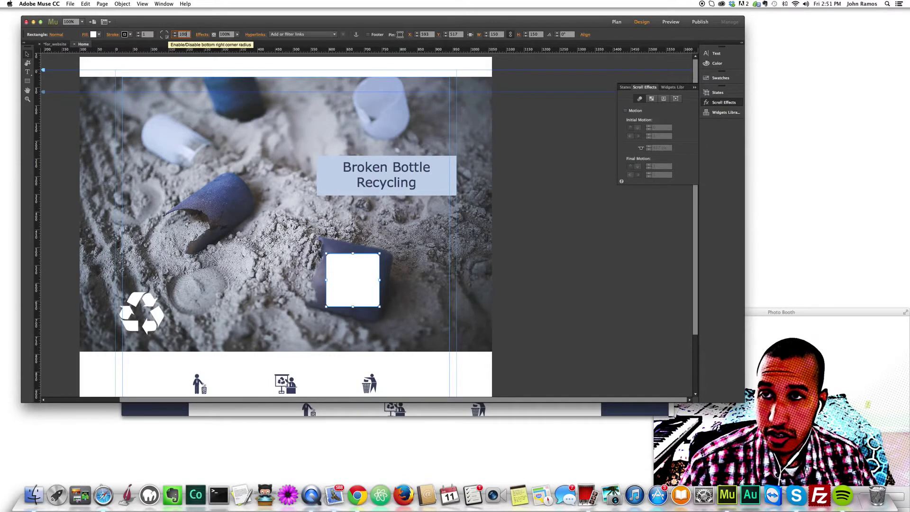
{"action": "key", "text": "Return"}
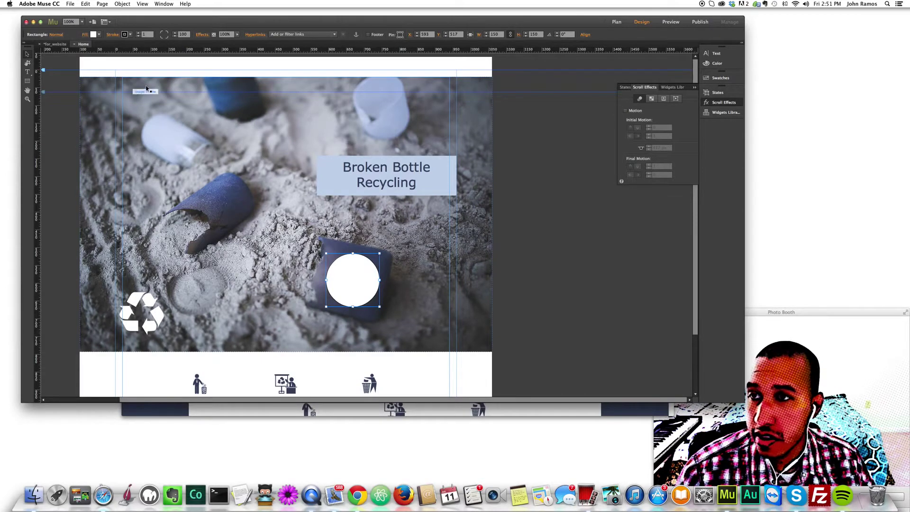
Step: Set the white circle's stroke colour to None and deselect the circle
{"action": "left_click", "coordinate": [131, 35]}
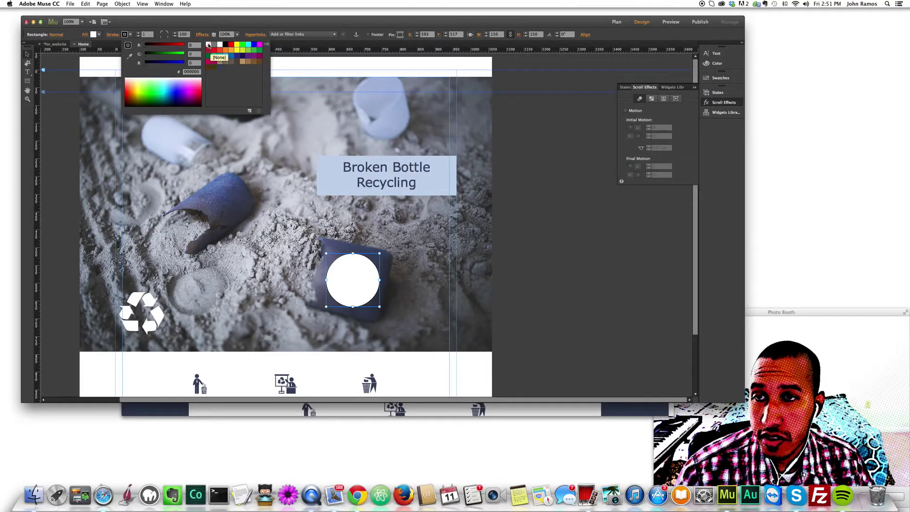
{"action": "left_click", "coordinate": [208, 45]}
{"action": "left_click", "coordinate": [409, 284]}
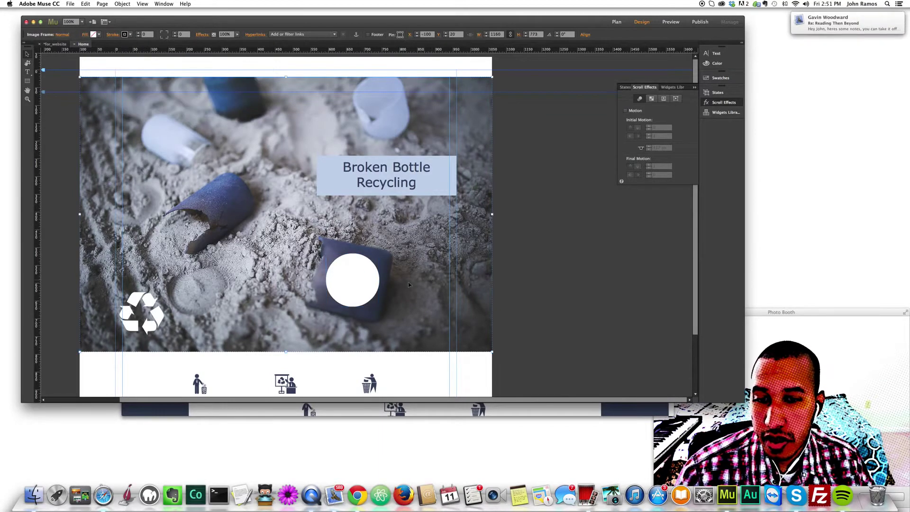
Step: Duplicate the white circle, resize the copy to 100 by 100 px, and centre it on the blue bottle at the middle left of the photo
{"action": "left_click", "coordinate": [358, 290]}
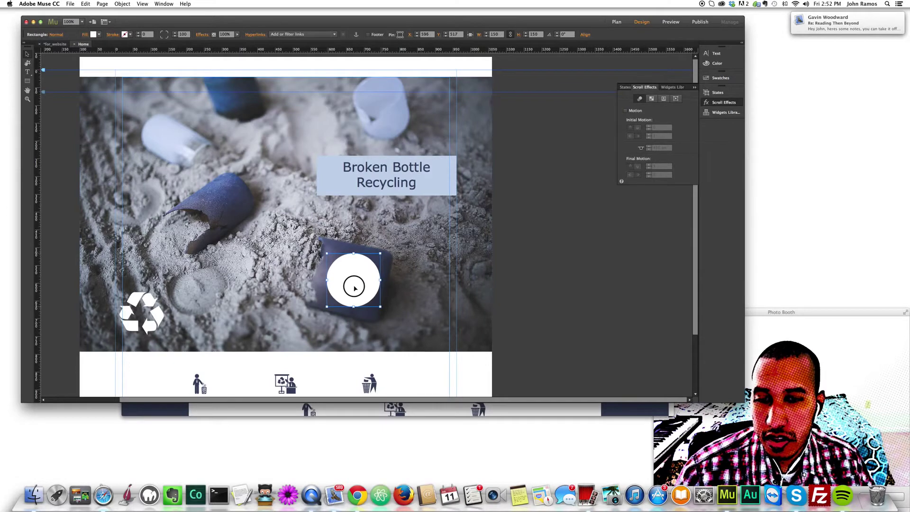
{"action": "left_click_drag", "start_coordinate": [355, 288], "coordinate": [242, 291]}
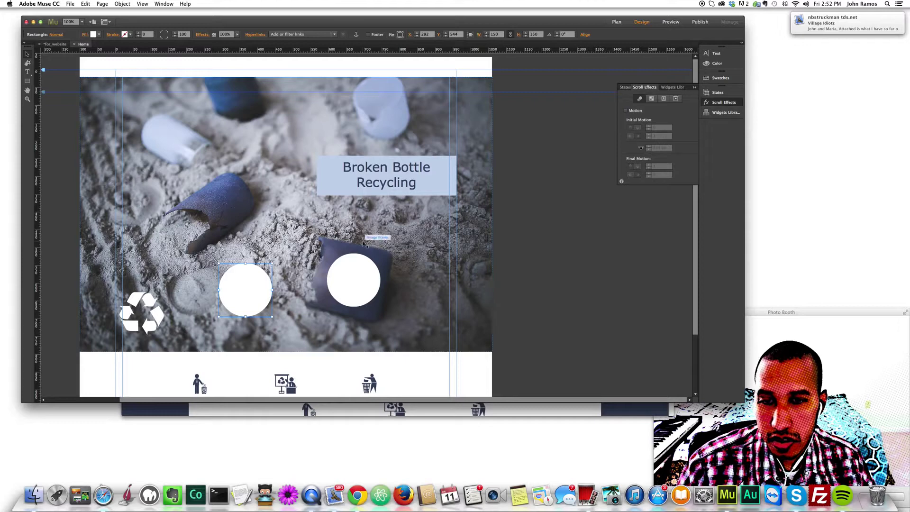
{"action": "left_click", "coordinate": [361, 274]}
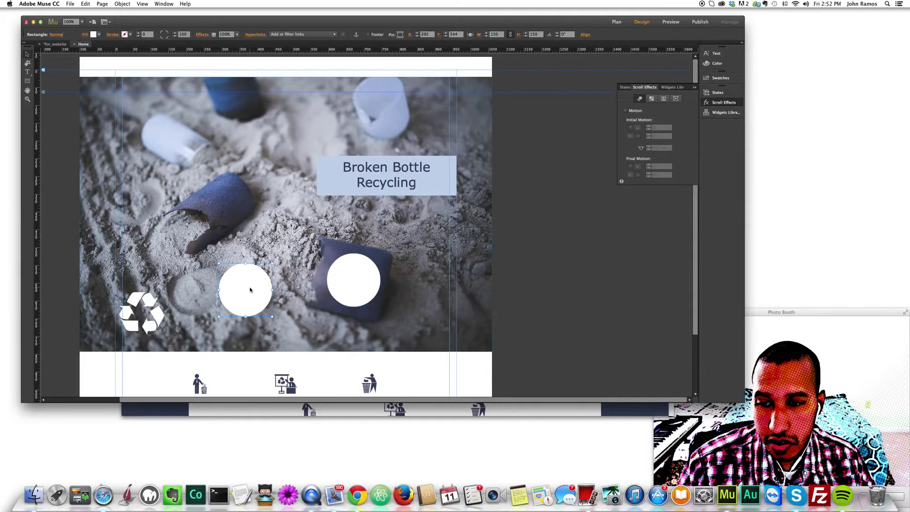
{"action": "left_click_drag", "start_coordinate": [250, 291], "coordinate": [228, 201]}
{"action": "key", "text": "Left"}
{"action": "key", "text": "Left"}
{"action": "key", "text": "Left"}
{"action": "key", "text": "Left"}
{"action": "key", "text": "Left"}
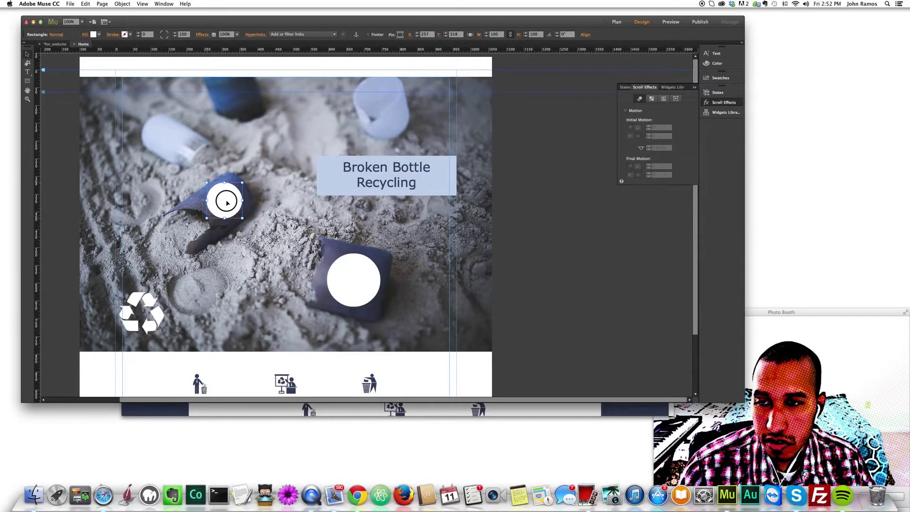
Step: Paste a 100 px circle onto the pale bottle at the photo's upper left and a 75 px one onto the dark blue bottle beside it
{"action": "key", "text": "super+v"}
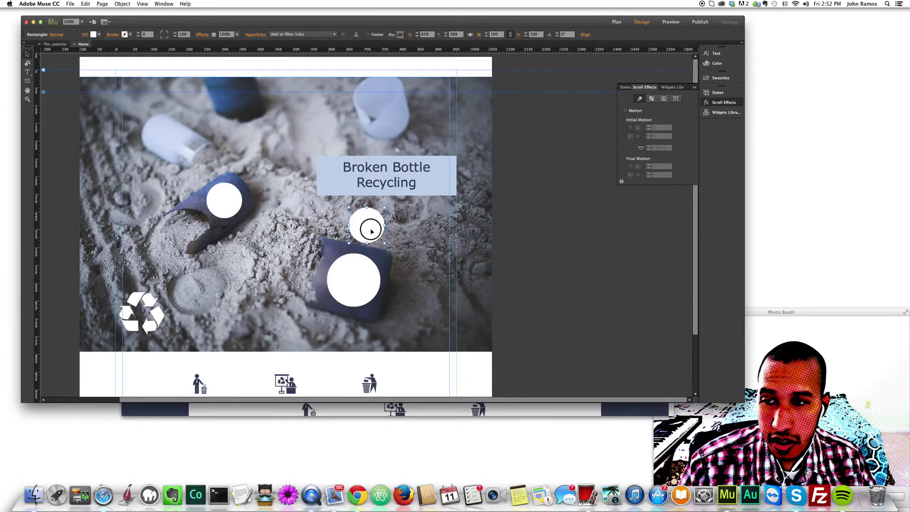
{"action": "left_click_drag", "start_coordinate": [371, 231], "coordinate": [171, 145]}
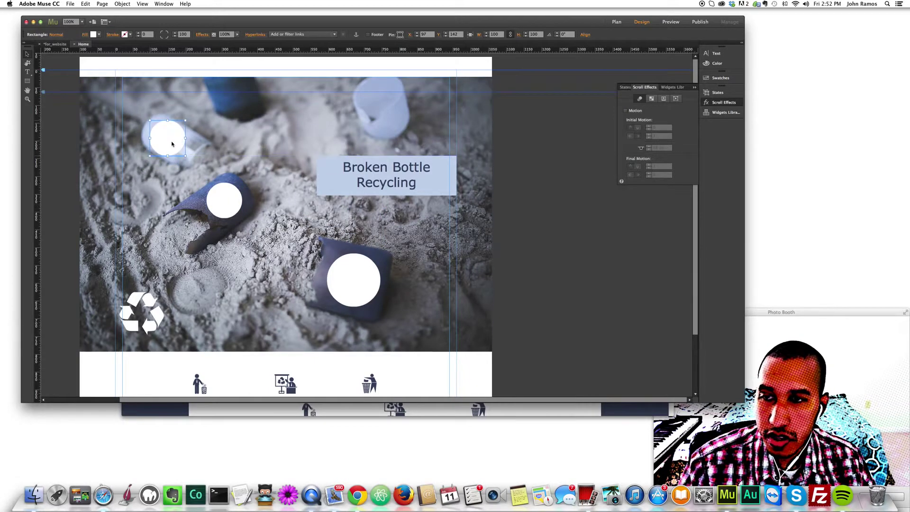
{"action": "key", "text": "super+v"}
{"action": "left_click_drag", "start_coordinate": [367, 235], "coordinate": [255, 119]}
{"action": "left_click_drag", "start_coordinate": [255, 119], "coordinate": [232, 98]}
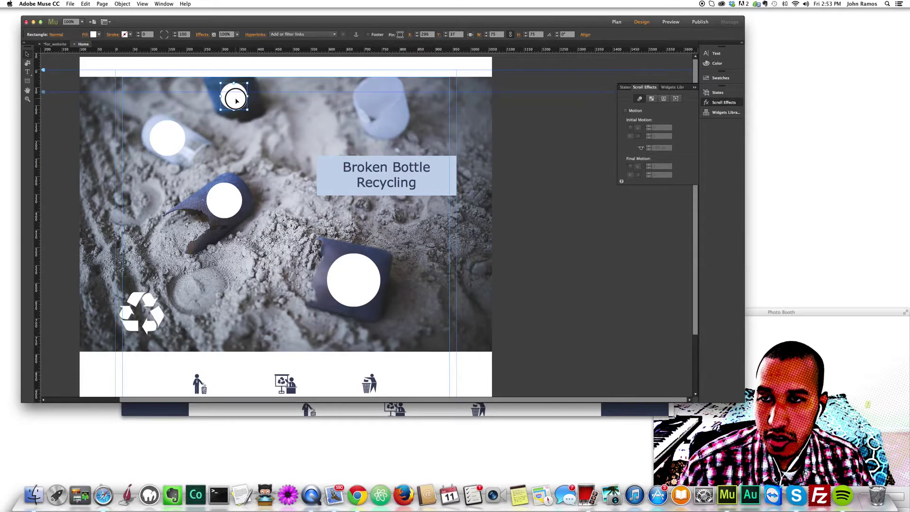
{"action": "left_click", "coordinate": [264, 124]}
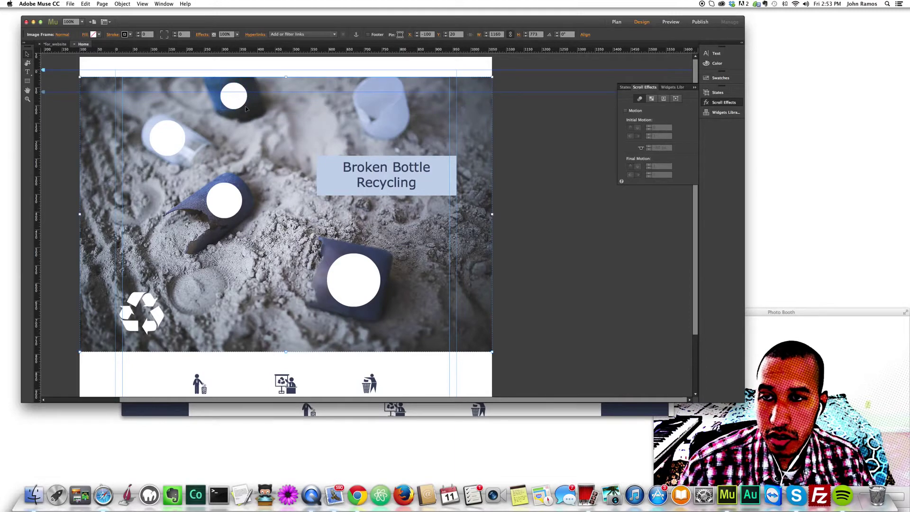
{"action": "left_click", "coordinate": [241, 100]}
{"action": "left_click_drag", "start_coordinate": [246, 96], "coordinate": [246, 97]}
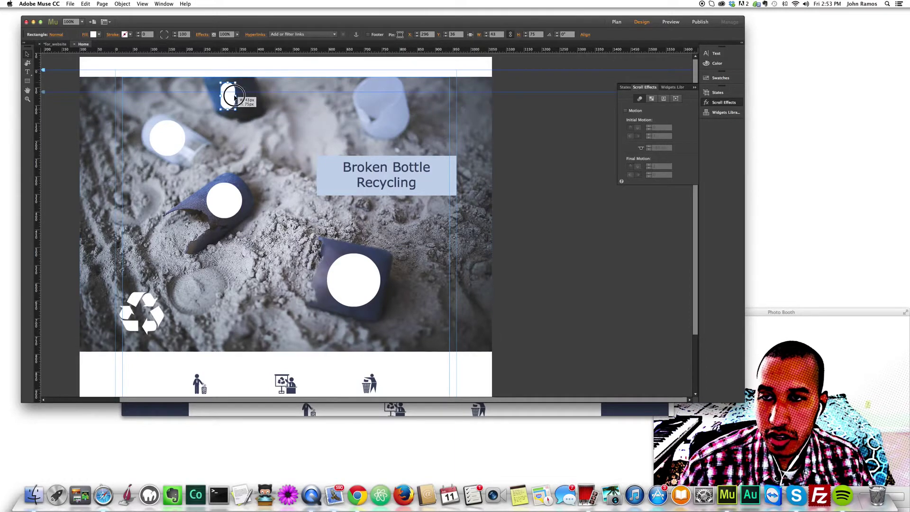
Step: Copy the 100 px circle from the middle-left bottle and place the duplicate on the pale bottle above the title
{"action": "left_click", "coordinate": [224, 199]}
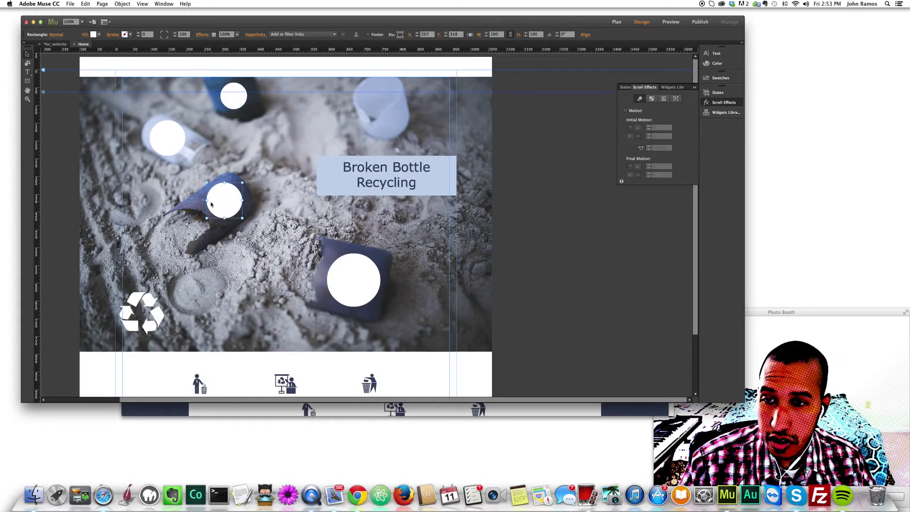
{"action": "key", "text": "super+c"}
{"action": "key", "text": "super+v"}
{"action": "left_click_drag", "start_coordinate": [354, 221], "coordinate": [379, 116]}
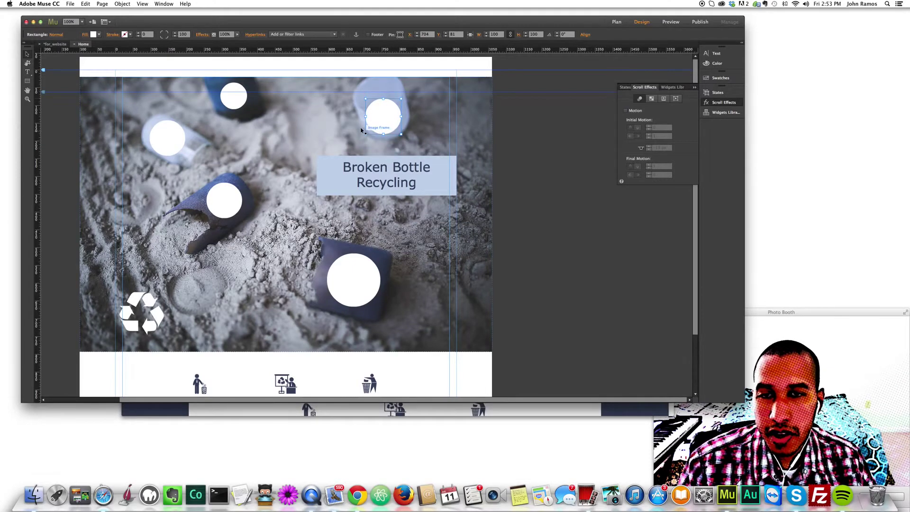
Step: Fill the 150 px circle on the bottle below the title with pale blue CCDAF0 sampled from the upper-left pale bottle
{"action": "left_click", "coordinate": [231, 204]}
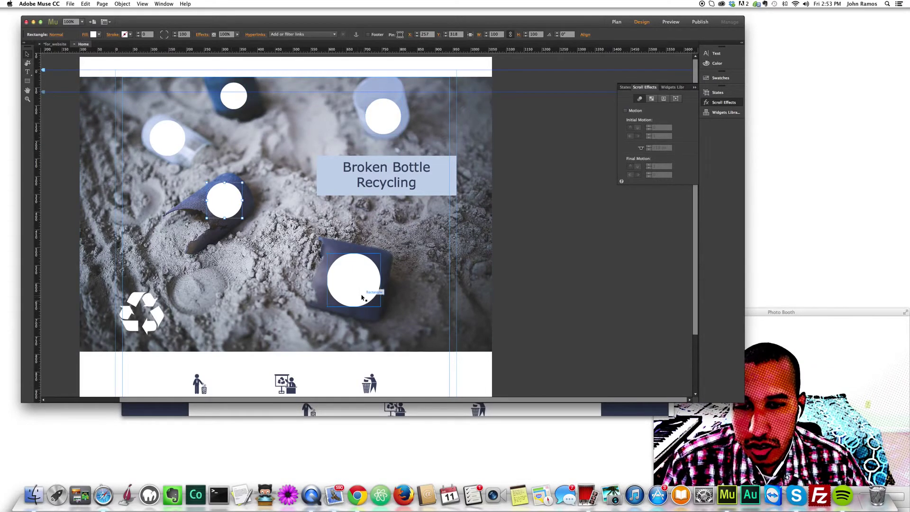
{"action": "left_click", "coordinate": [385, 117]}
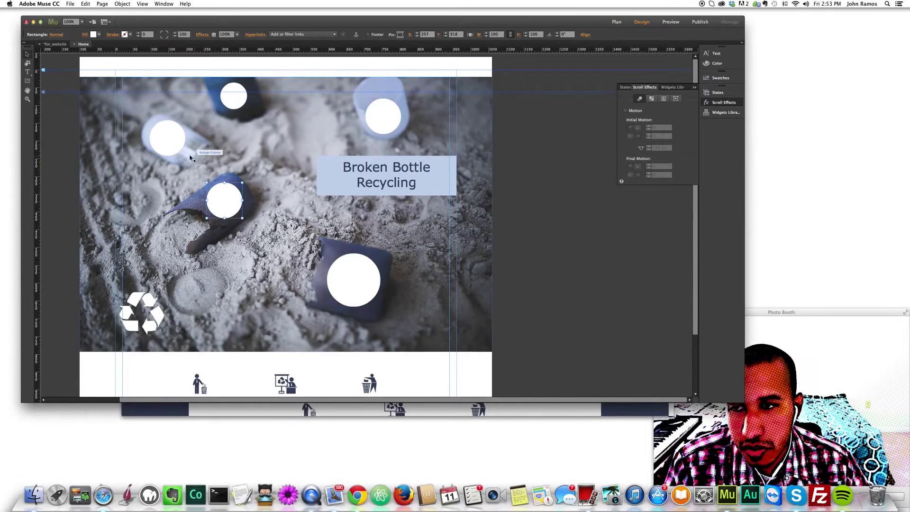
{"action": "left_click", "coordinate": [354, 280]}
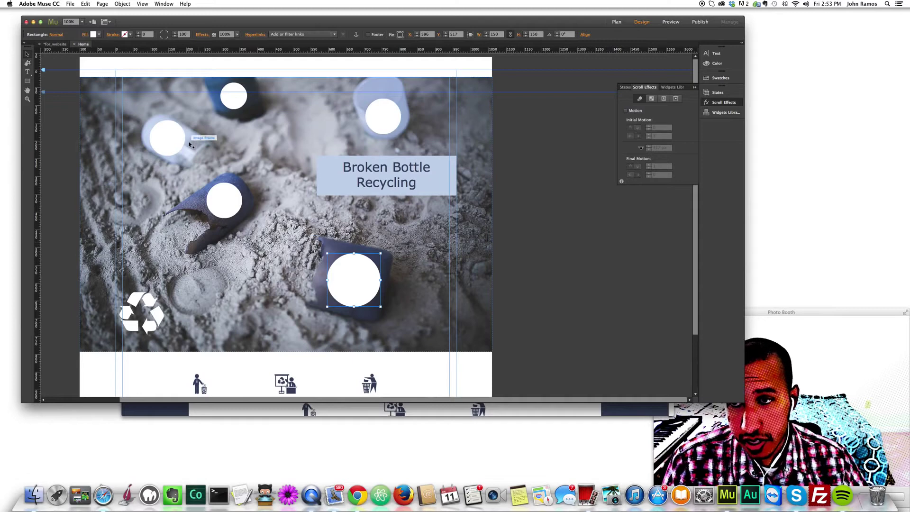
{"action": "left_click", "coordinate": [99, 36]}
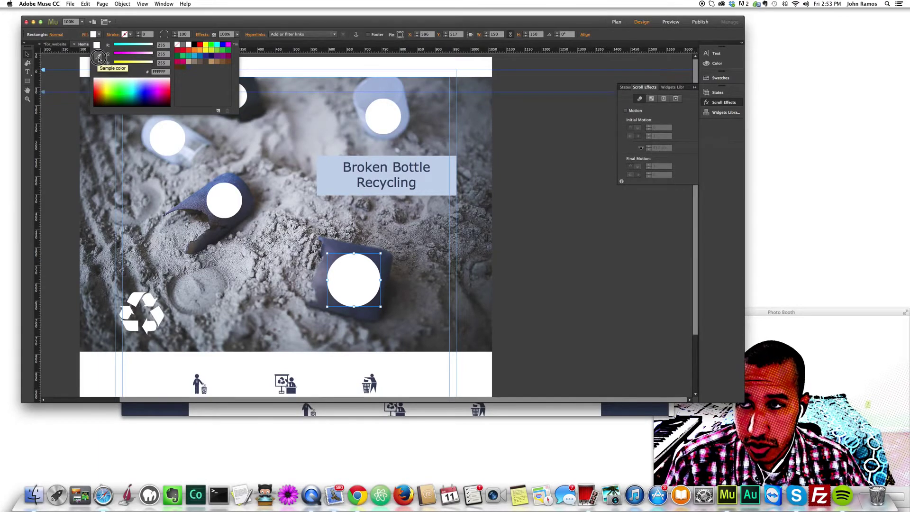
{"action": "left_click", "coordinate": [99, 57]}
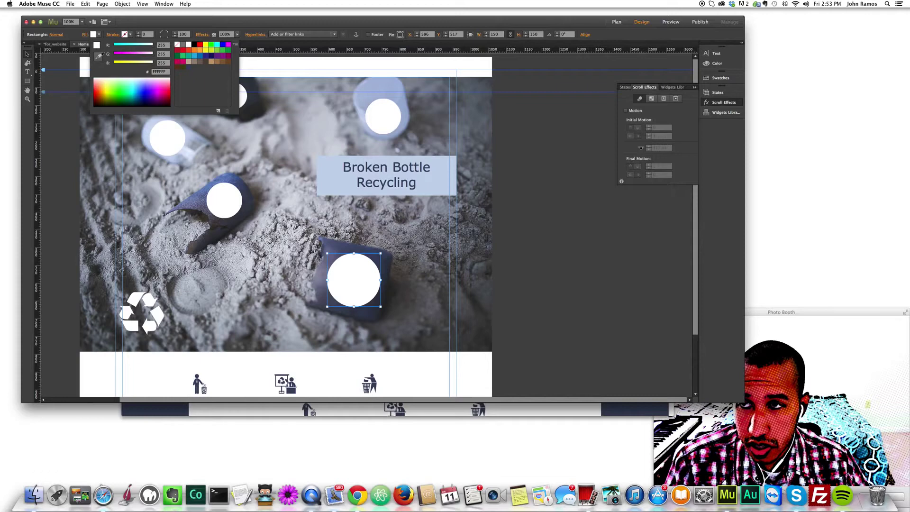
{"action": "left_click", "coordinate": [151, 126]}
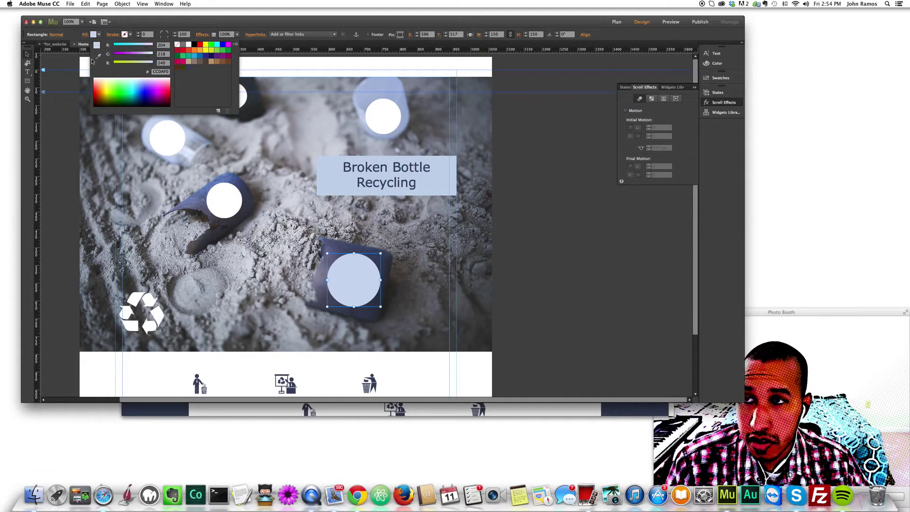
{"action": "left_click", "coordinate": [71, 151]}
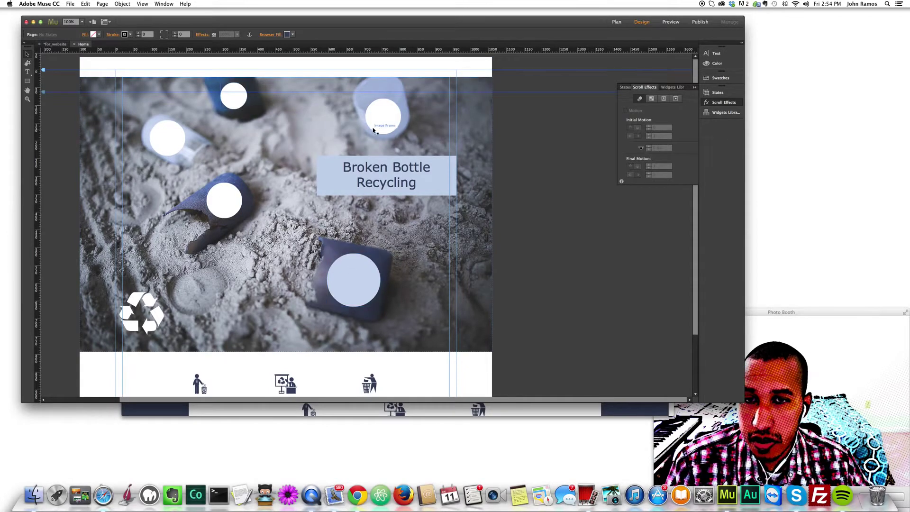
Step: Fill the circles on the dark blue upper bottle and the middle-left bottle with the pale blue sampled from the 150 px circle
{"action": "left_click", "coordinate": [233, 95]}
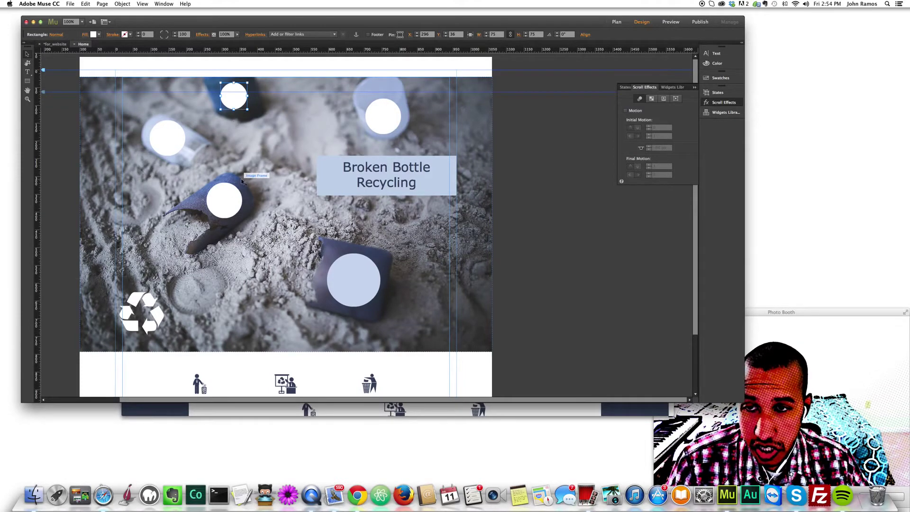
{"action": "left_click", "coordinate": [231, 197], "text": "shift"}
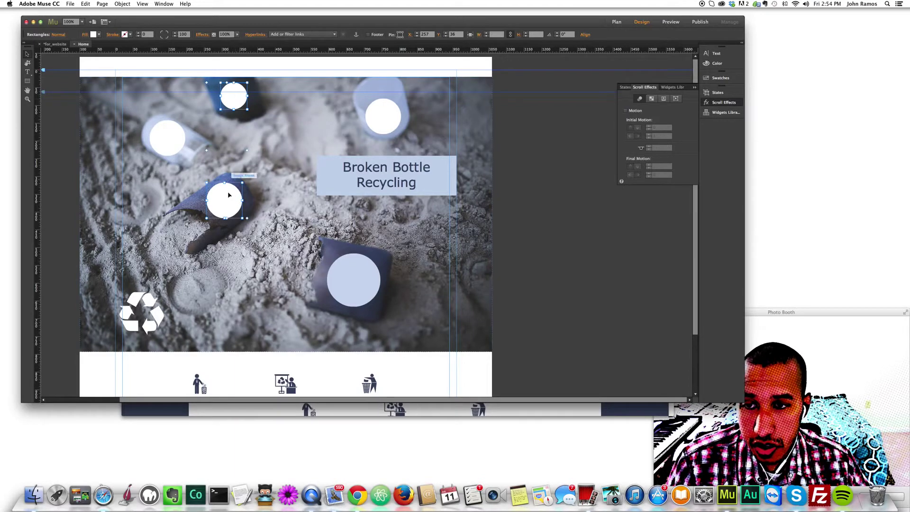
{"action": "left_click", "coordinate": [100, 36]}
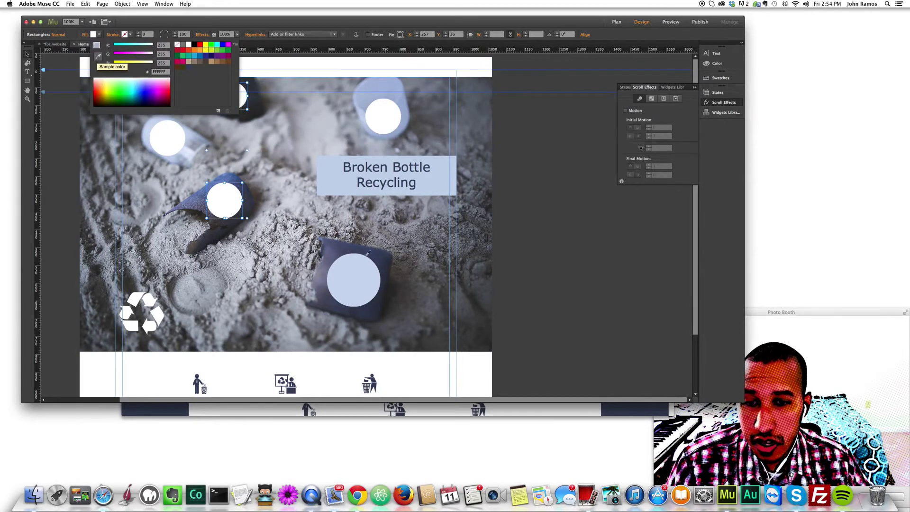
{"action": "left_click", "coordinate": [357, 273]}
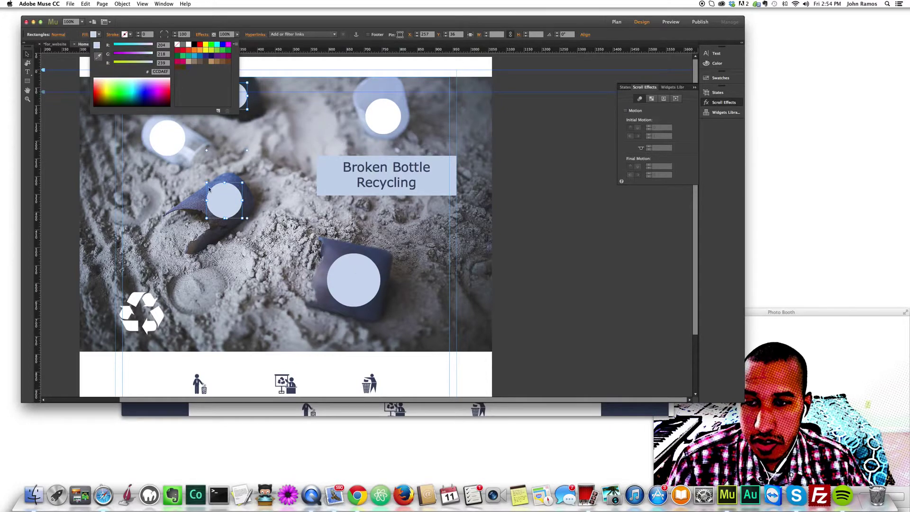
{"action": "left_click", "coordinate": [67, 130]}
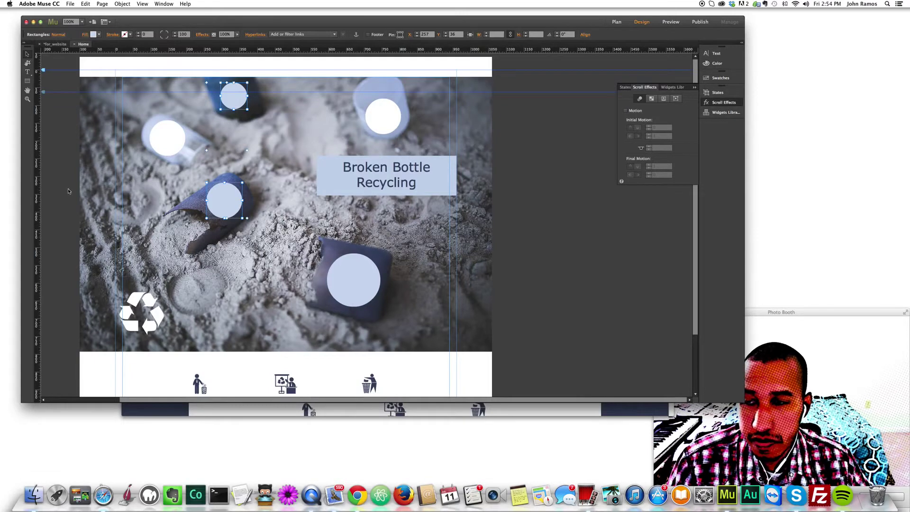
{"action": "left_click", "coordinate": [69, 169]}
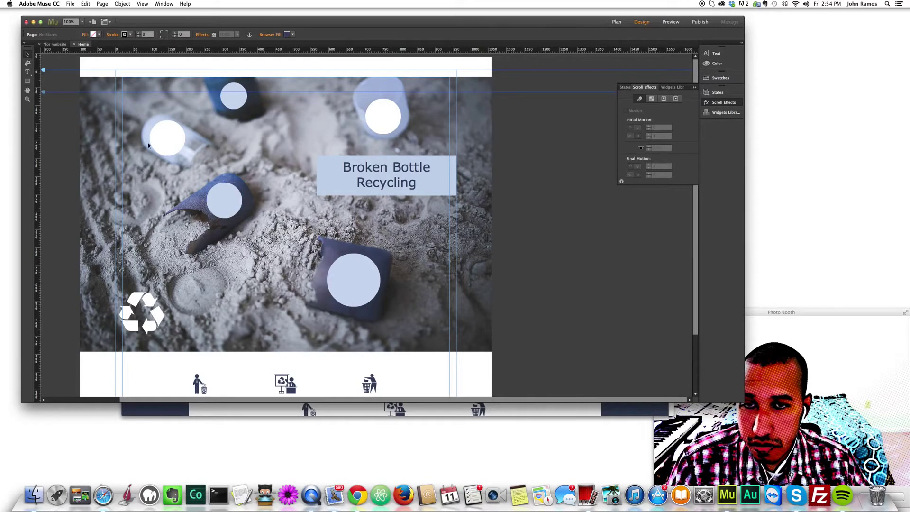
Step: Fill the circles on the two pale bottles with dark navy sampled from the dark bottle below the title, and deselect them
{"action": "left_click", "coordinate": [386, 118]}
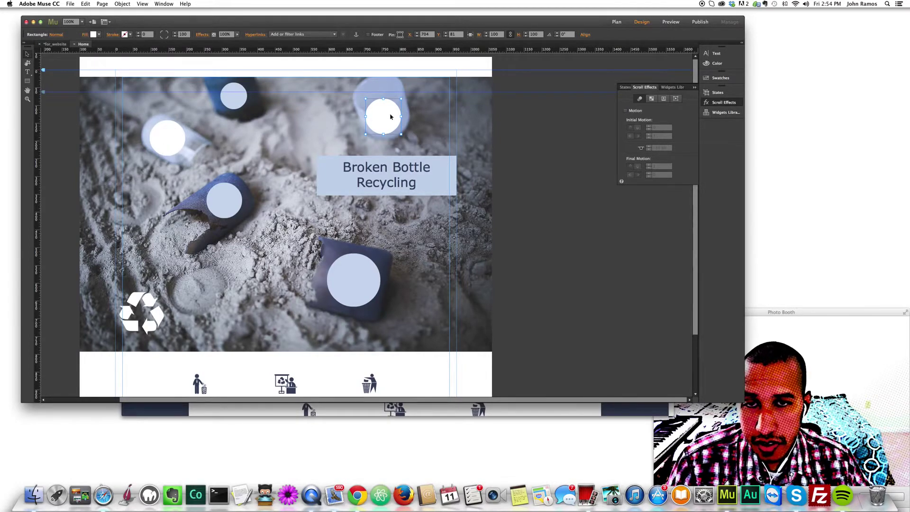
{"action": "left_click", "coordinate": [172, 138], "text": "shift"}
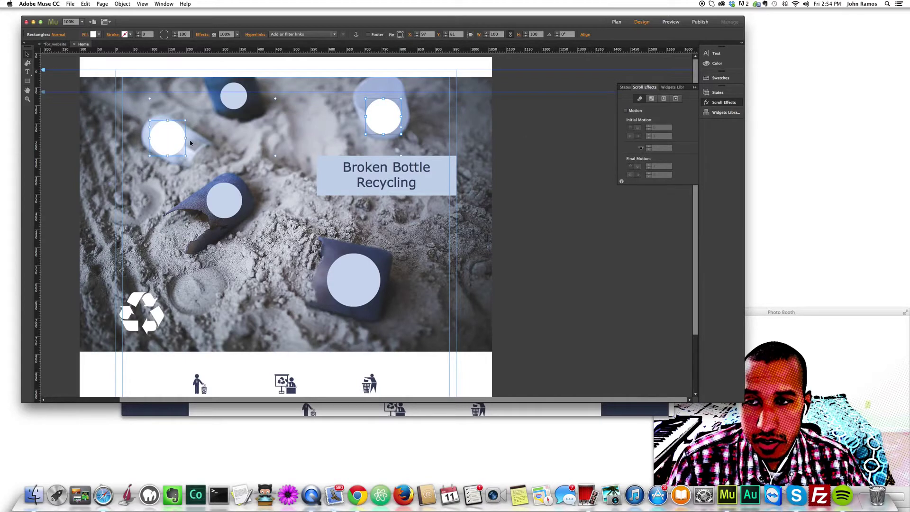
{"action": "left_click", "coordinate": [98, 35]}
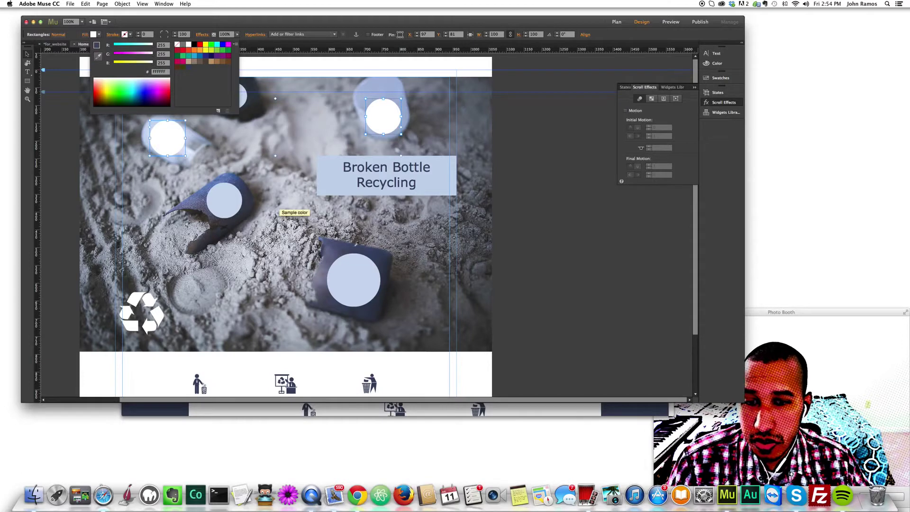
{"action": "left_click", "coordinate": [382, 255]}
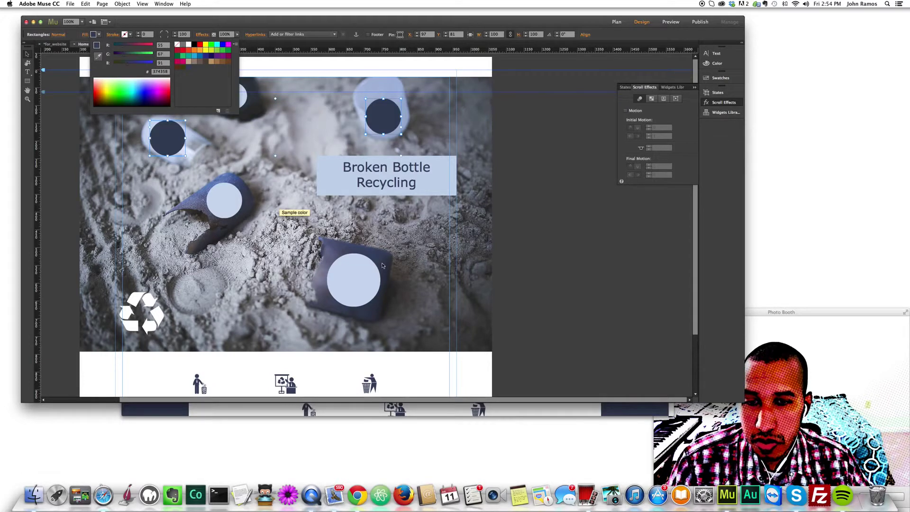
{"action": "left_click", "coordinate": [47, 71]}
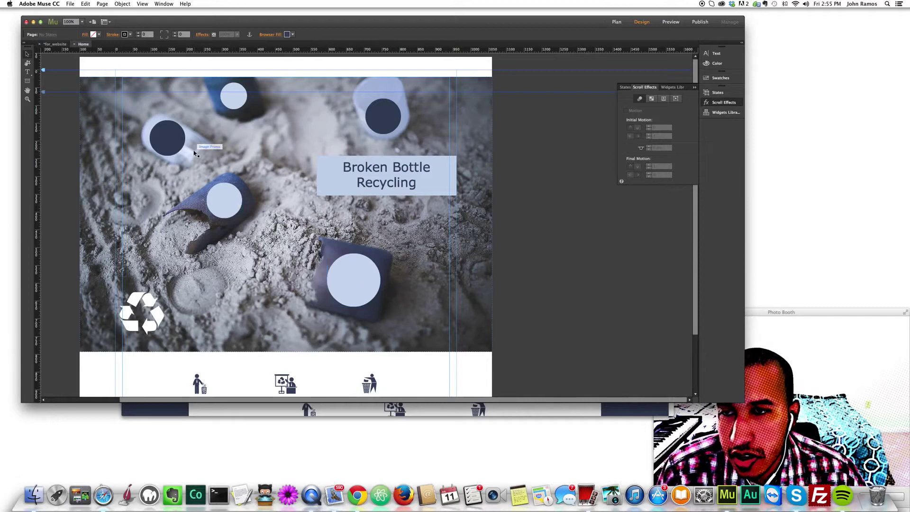
{"action": "left_click", "coordinate": [177, 140]}
{"action": "left_click", "coordinate": [383, 116]}
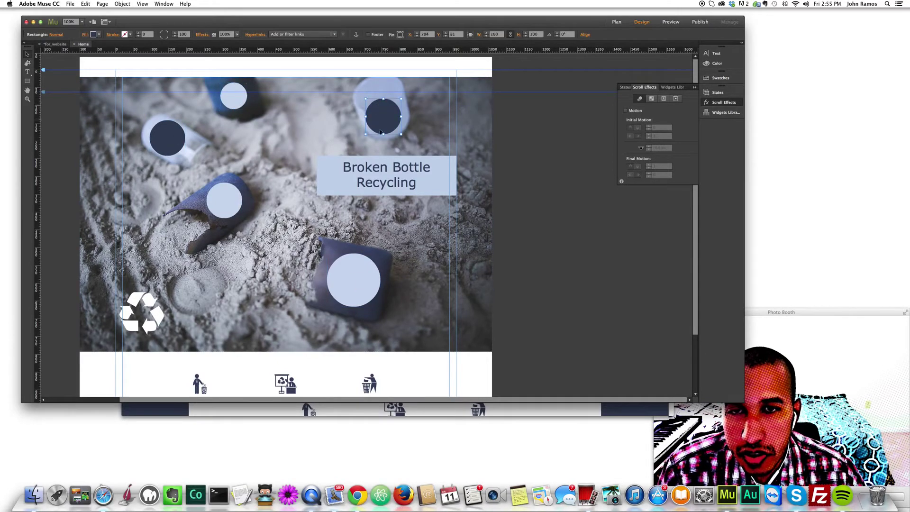
{"action": "left_click", "coordinate": [355, 286]}
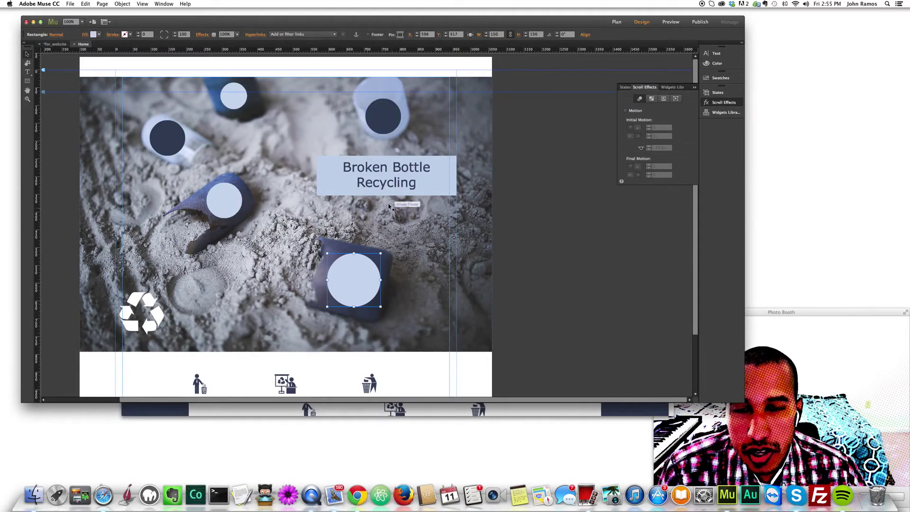
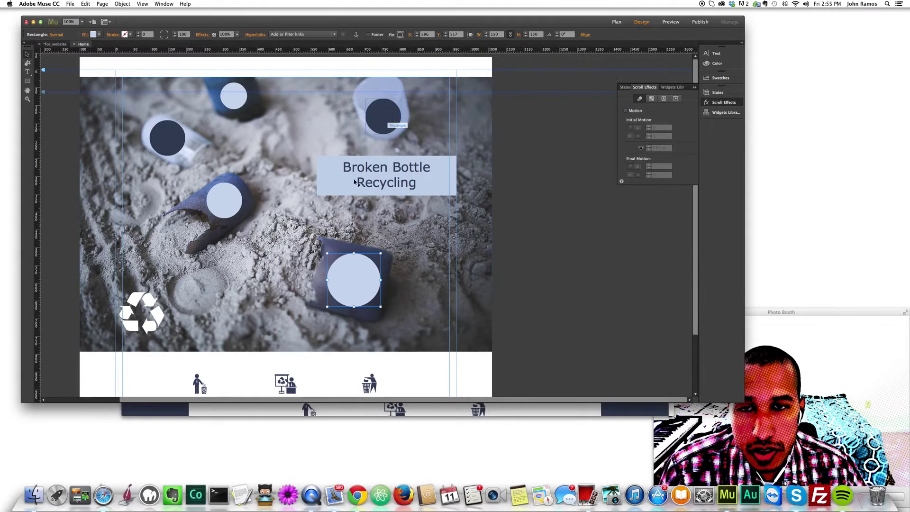
{"action": "left_click", "coordinate": [224, 199], "text": "shift"}
{"action": "left_click", "coordinate": [179, 136], "text": "shift"}
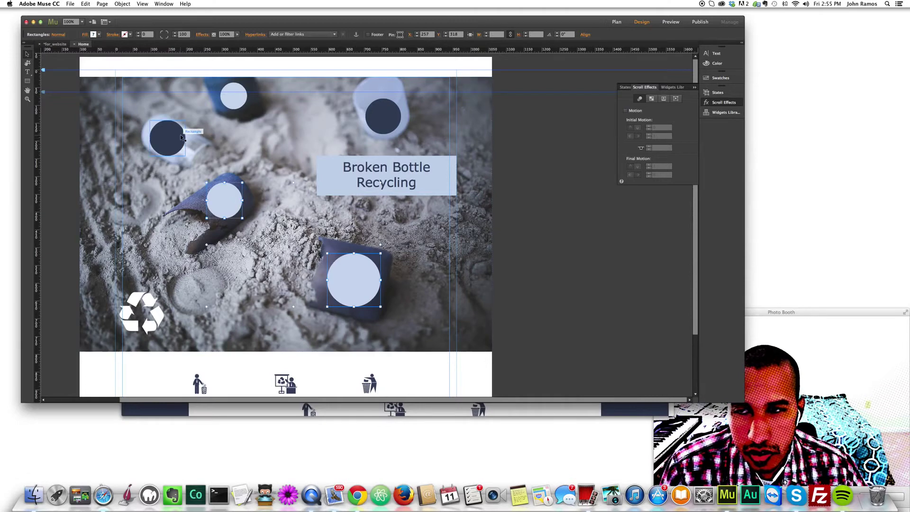
{"action": "left_click", "coordinate": [234, 97], "text": "shift"}
{"action": "left_click", "coordinate": [377, 118], "text": "shift"}
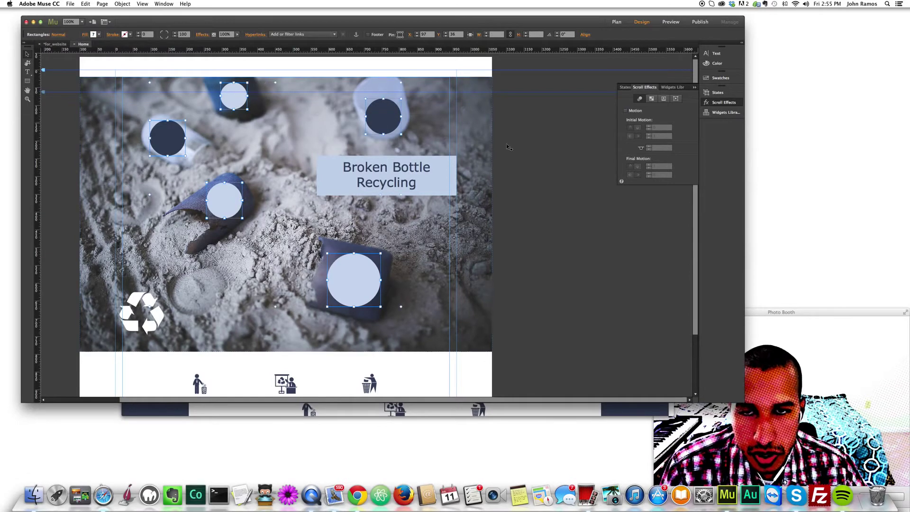
{"action": "left_click", "coordinate": [558, 196]}
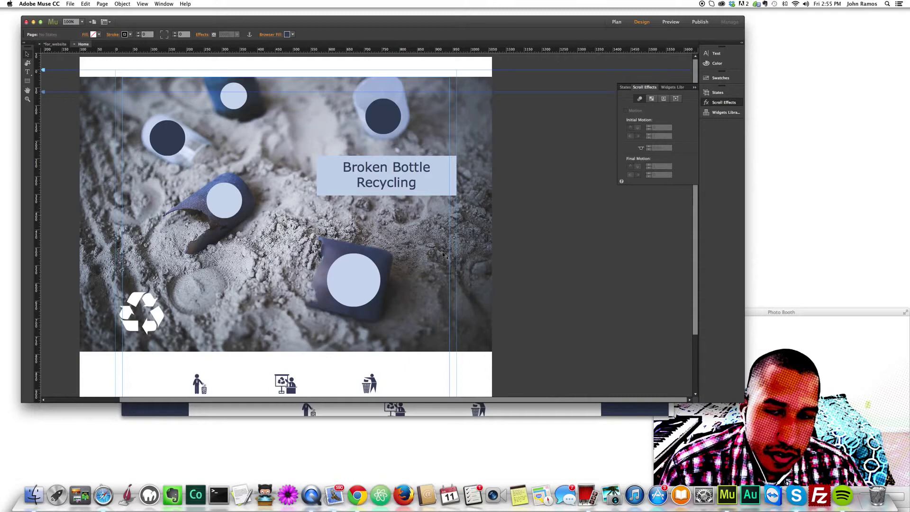
{"action": "left_click", "coordinate": [360, 289]}
{"action": "left_click", "coordinate": [235, 203], "text": "shift"}
{"action": "left_click", "coordinate": [168, 139], "text": "shift"}
{"action": "left_click", "coordinate": [233, 97], "text": "shift"}
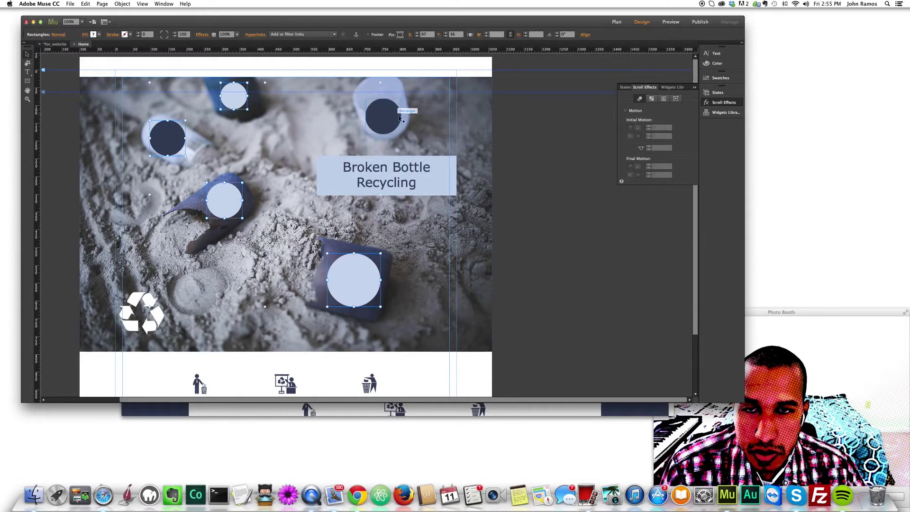
{"action": "left_click", "coordinate": [388, 121], "text": "shift"}
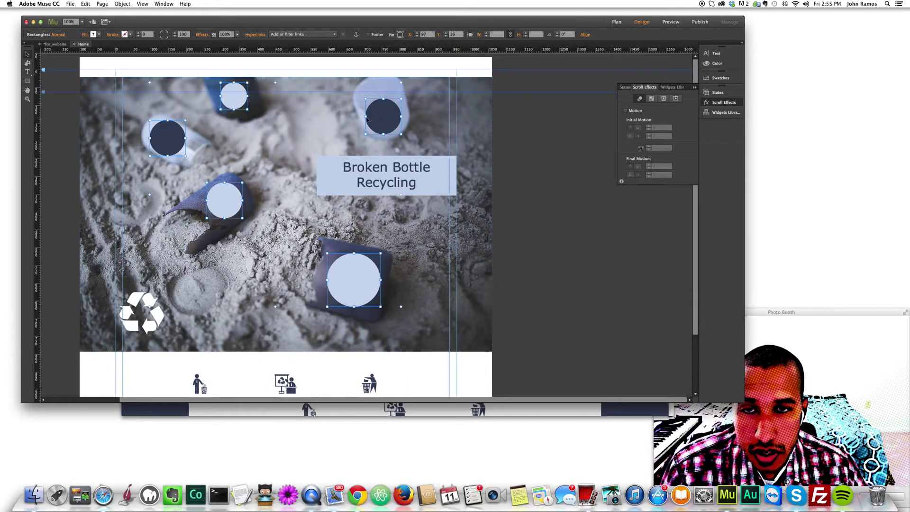
{"action": "left_click", "coordinate": [525, 299]}
{"action": "left_click", "coordinate": [353, 281]}
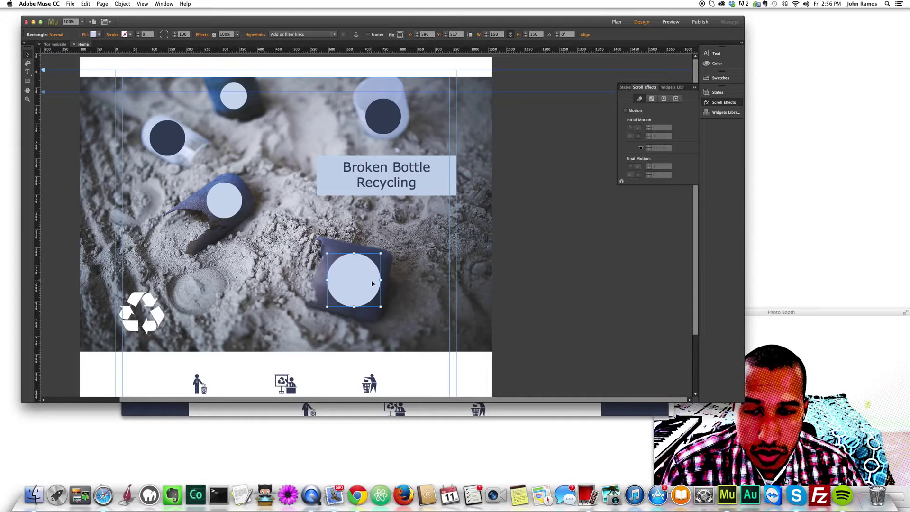
{"action": "left_click", "coordinate": [225, 202], "text": "shift"}
{"action": "left_click", "coordinate": [176, 134], "text": "shift"}
{"action": "left_click", "coordinate": [228, 98], "text": "shift"}
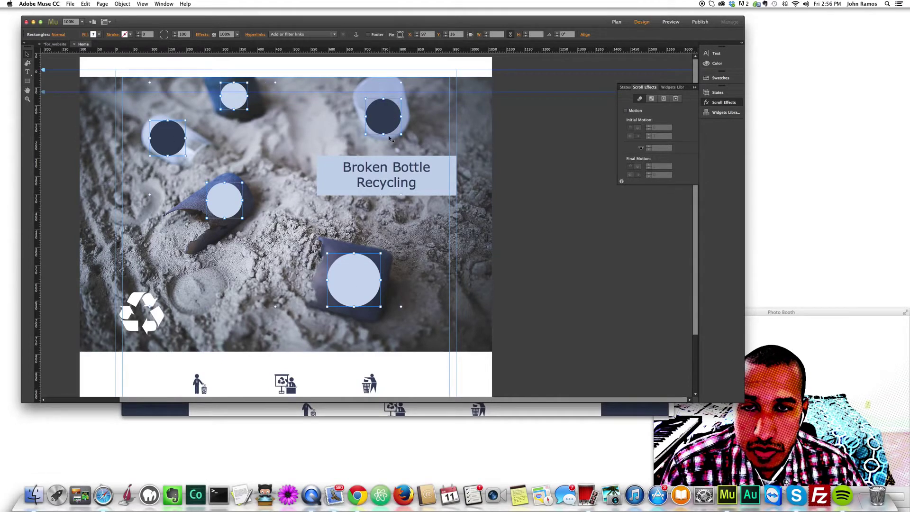
{"action": "left_click", "coordinate": [571, 254]}
Step: Select the large circle on the bottle below the title, show its states and switch it to the Rollover state
{"action": "left_click", "coordinate": [374, 290]}
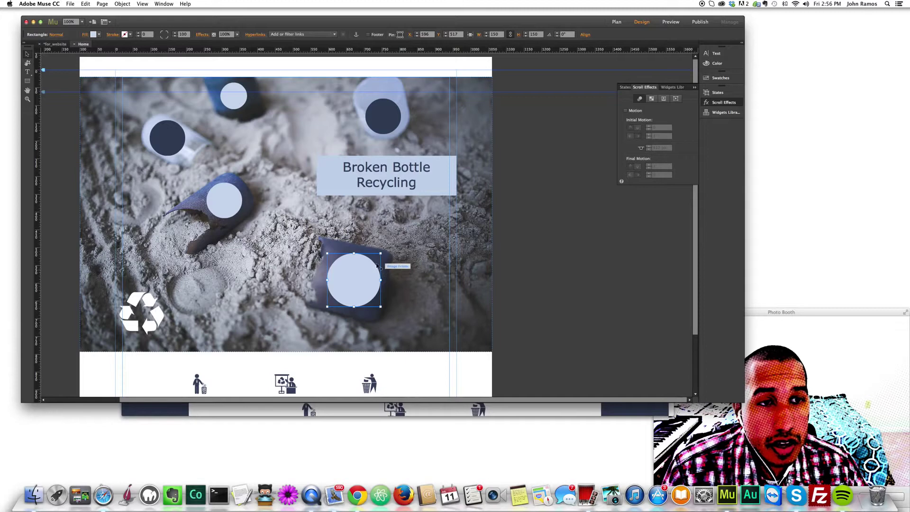
{"action": "left_click", "coordinate": [716, 94]}
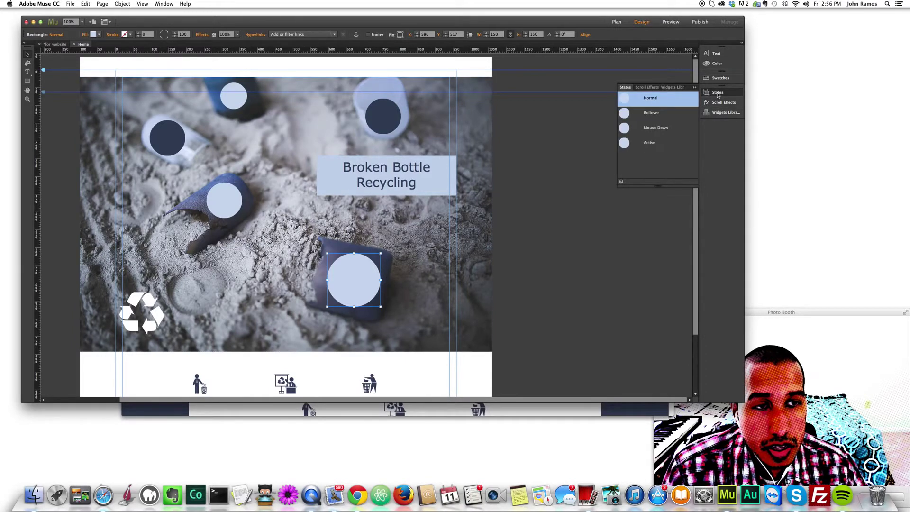
{"action": "left_click", "coordinate": [57, 35]}
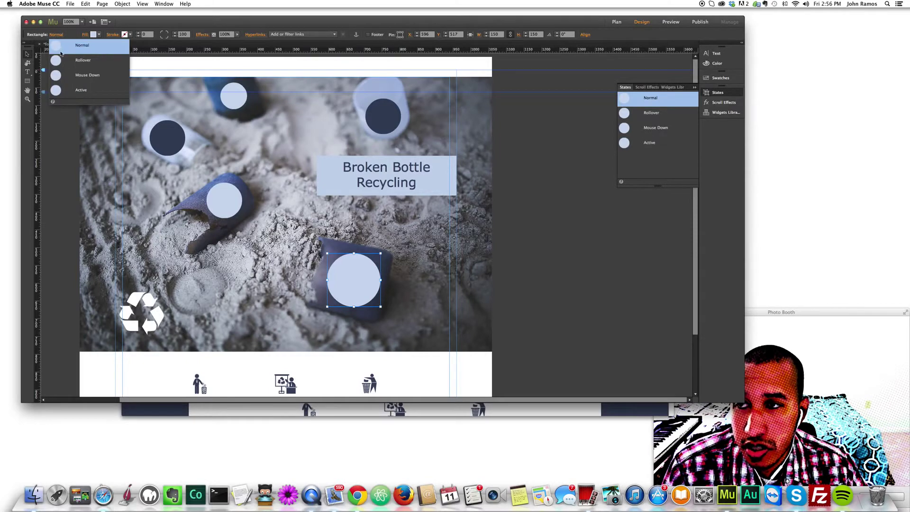
{"action": "left_click", "coordinate": [54, 37]}
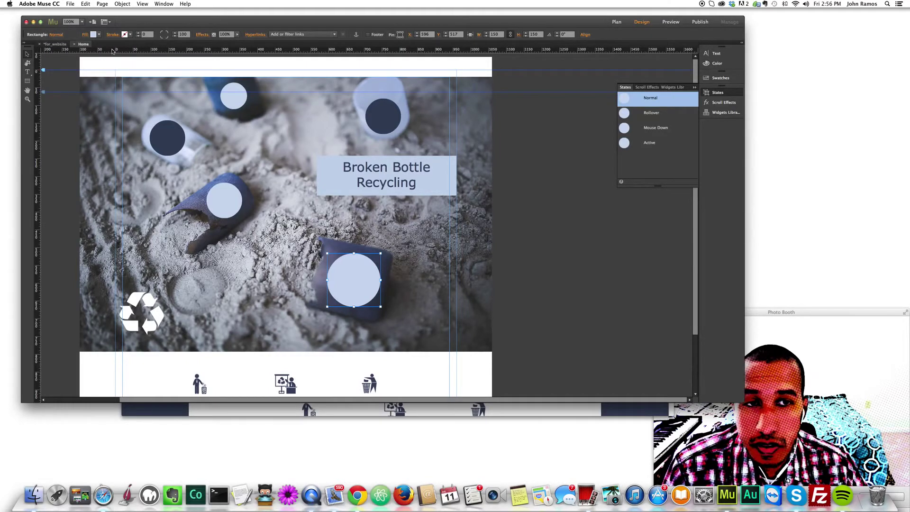
{"action": "left_click", "coordinate": [57, 35]}
{"action": "left_click", "coordinate": [70, 64]}
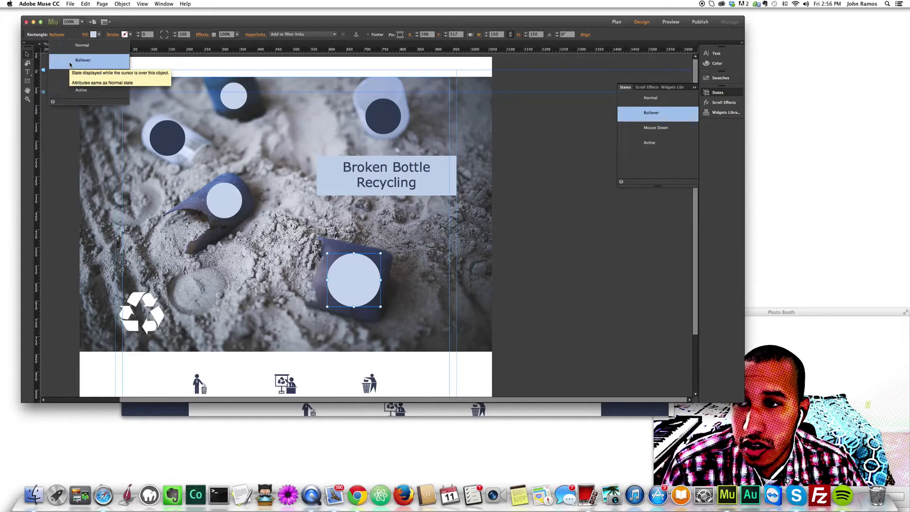
{"action": "left_click", "coordinate": [658, 107]}
{"action": "left_click", "coordinate": [650, 115]}
{"action": "left_click", "coordinate": [650, 116]}
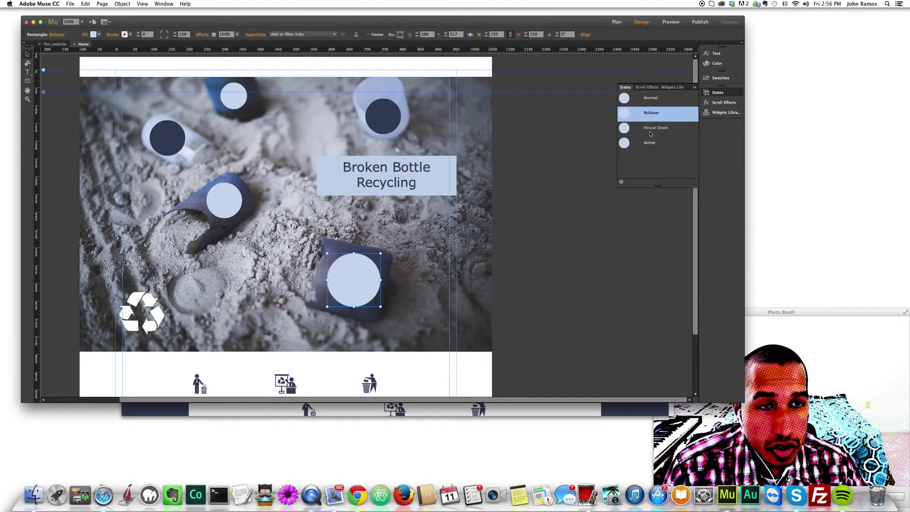
{"action": "left_click", "coordinate": [649, 99]}
{"action": "left_click", "coordinate": [650, 114]}
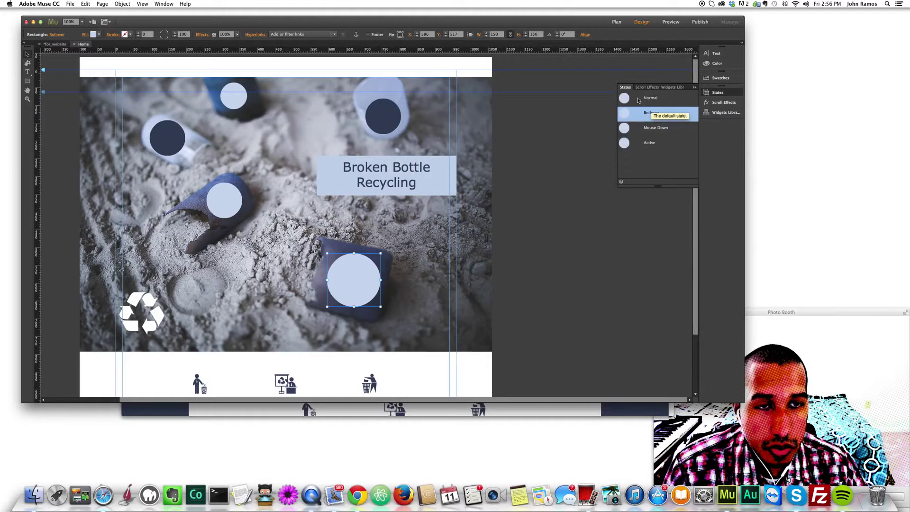
{"action": "left_click", "coordinate": [640, 100]}
{"action": "left_click", "coordinate": [651, 114]}
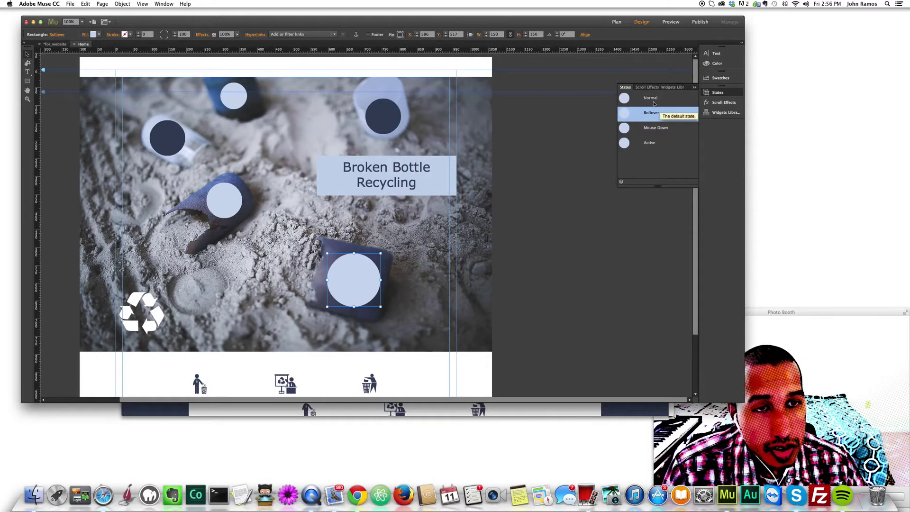
{"action": "left_click", "coordinate": [649, 99]}
{"action": "left_click", "coordinate": [652, 113]}
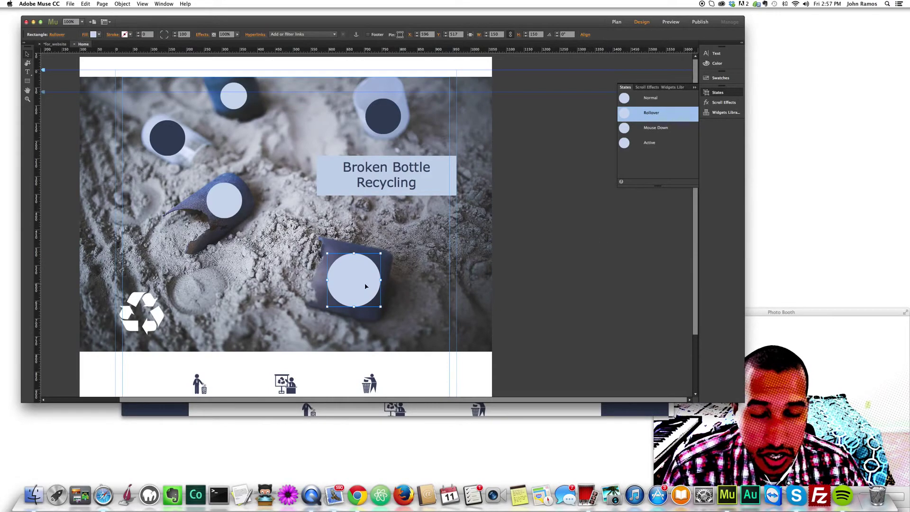
Step: Fill the Rollover state of the large circle below the title with light green, leaving its Normal state pale blue
{"action": "left_click", "coordinate": [652, 99]}
{"action": "left_click", "coordinate": [651, 113]}
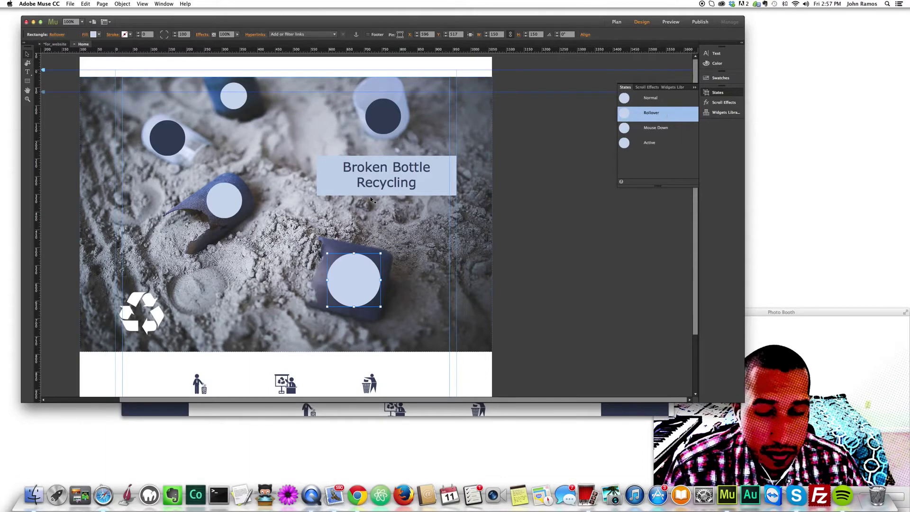
{"action": "left_click", "coordinate": [97, 34]}
{"action": "left_click", "coordinate": [225, 51]}
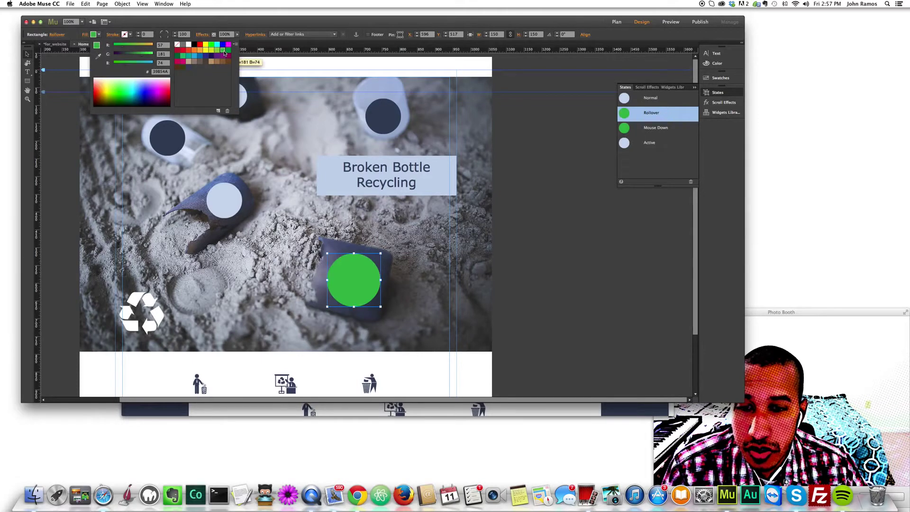
{"action": "left_click", "coordinate": [217, 50]}
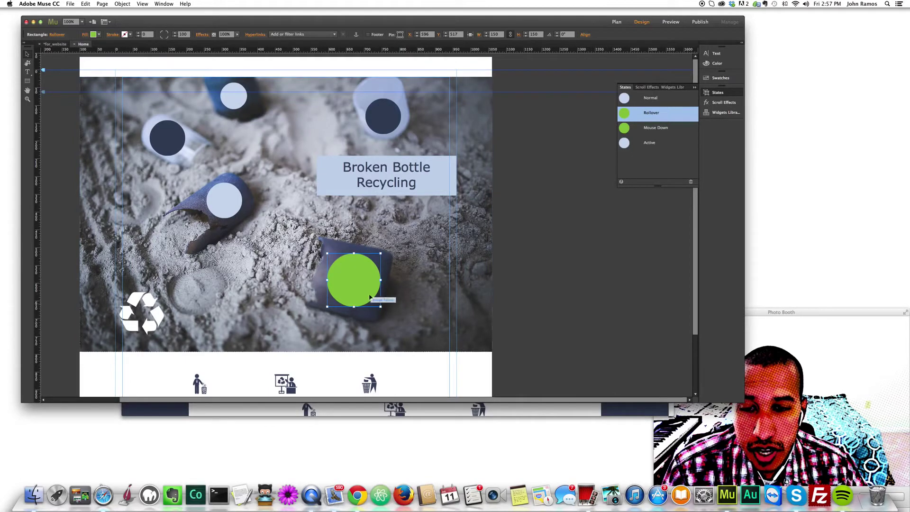
Step: Turn off the rounding on all four corners of the Rollover state to make it a square
{"action": "left_click", "coordinate": [167, 32]}
{"action": "left_click", "coordinate": [162, 32]}
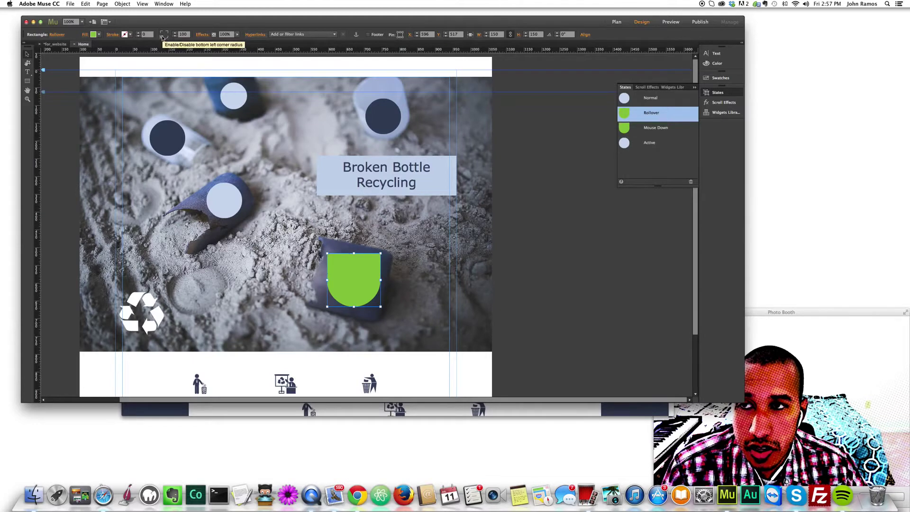
{"action": "left_click", "coordinate": [162, 37]}
{"action": "left_click", "coordinate": [167, 38]}
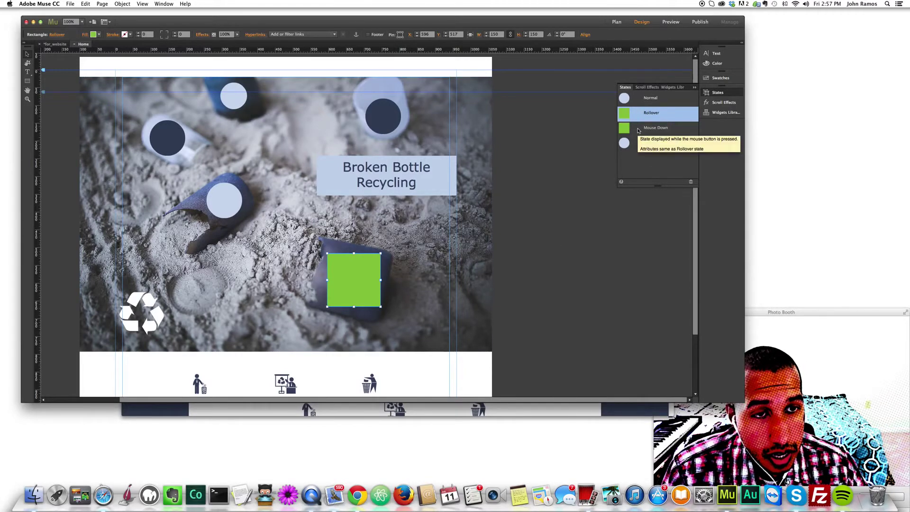
Step: Compare the large button's Normal, Rollover and Mouse Down states, ending on Mouse Down
{"action": "left_click", "coordinate": [629, 99]}
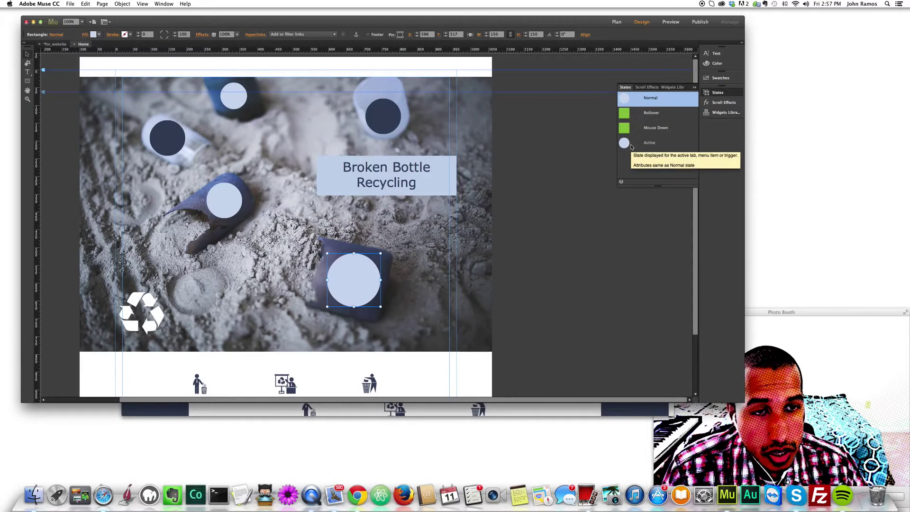
{"action": "left_click", "coordinate": [648, 129]}
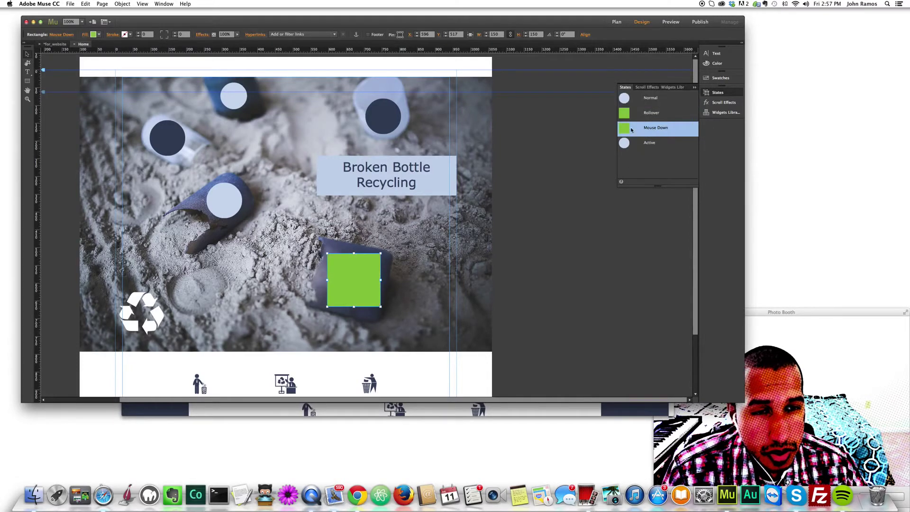
{"action": "left_click", "coordinate": [650, 114]}
{"action": "left_click", "coordinate": [631, 97]}
{"action": "left_click", "coordinate": [645, 113]}
{"action": "left_click", "coordinate": [650, 127]}
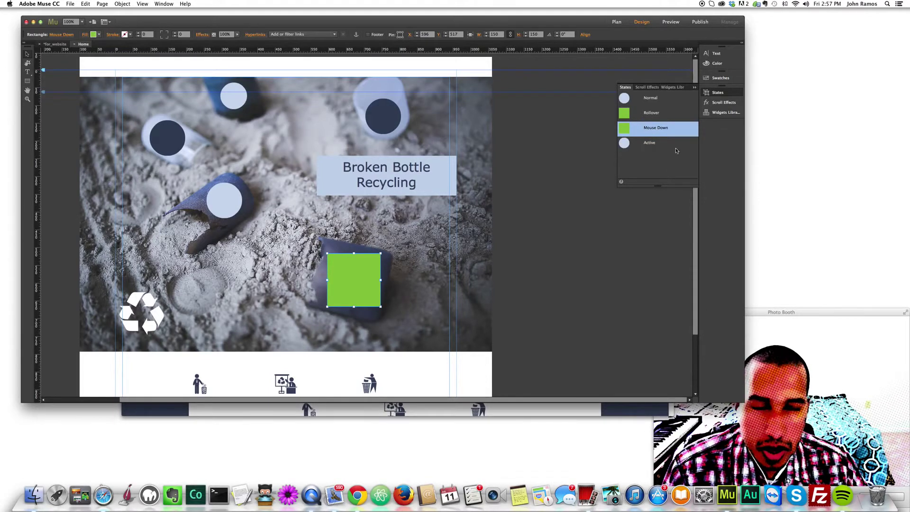
{"action": "left_click", "coordinate": [651, 113]}
{"action": "left_click", "coordinate": [655, 132]}
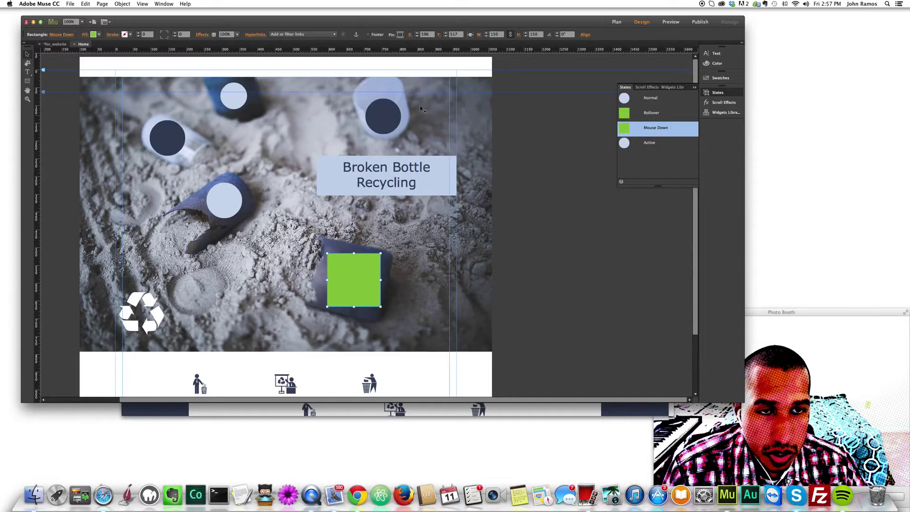
Step: Round the Mouse Down state's corners with a radius of 100 to make it a green circle
{"action": "left_click", "coordinate": [168, 34]}
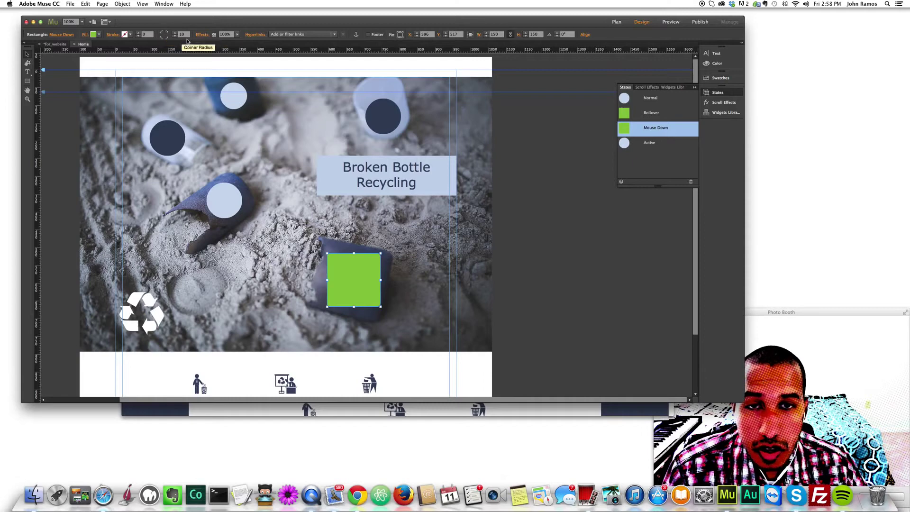
{"action": "left_click", "coordinate": [165, 34]}
{"action": "type", "text": "100"}
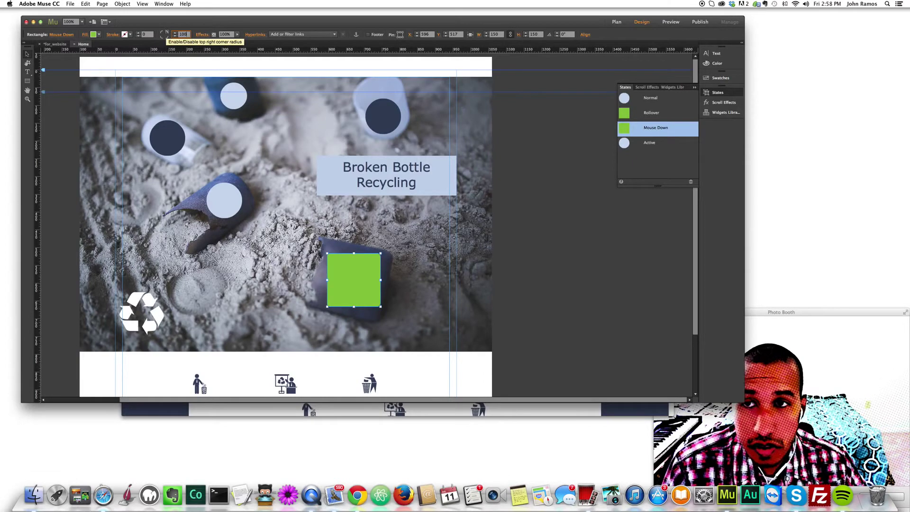
{"action": "key", "text": "Return"}
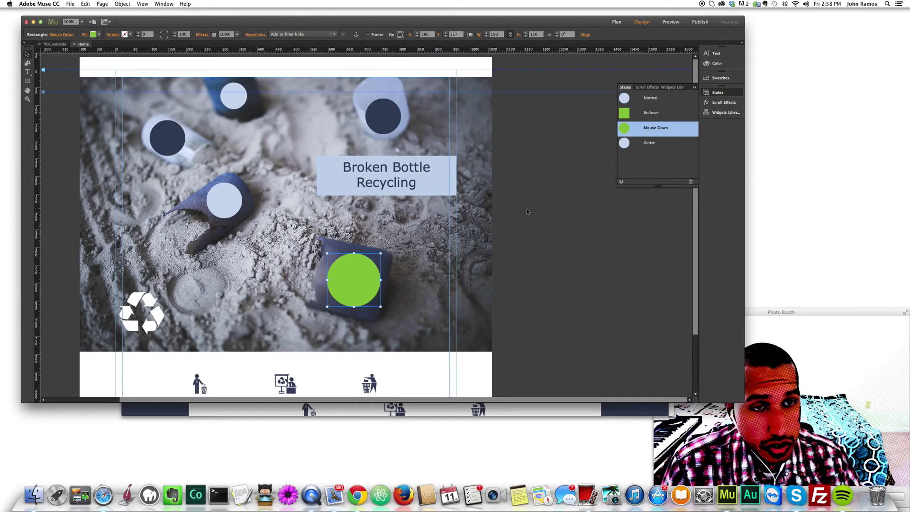
Step: Review the large button's Active, Rollover and Mouse Down states and return it to the Normal state
{"action": "left_click", "coordinate": [649, 143]}
{"action": "left_click", "coordinate": [648, 102]}
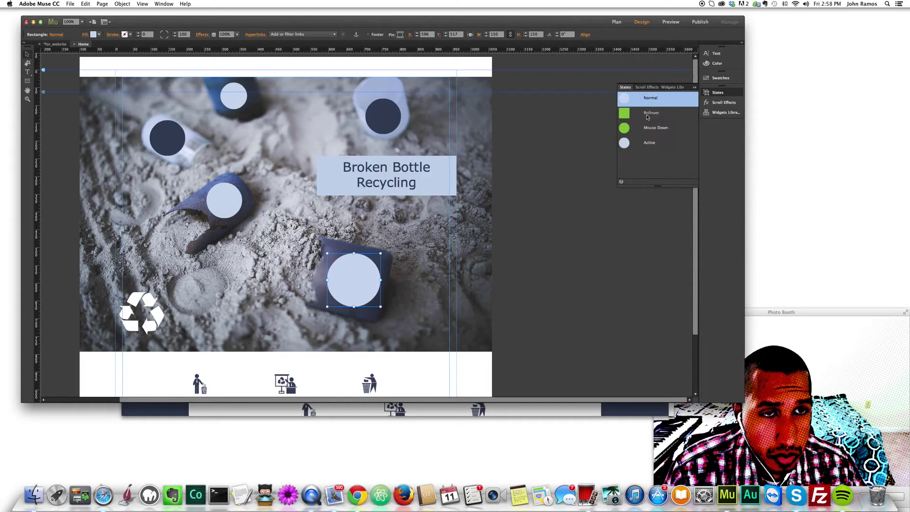
{"action": "left_click", "coordinate": [649, 115]}
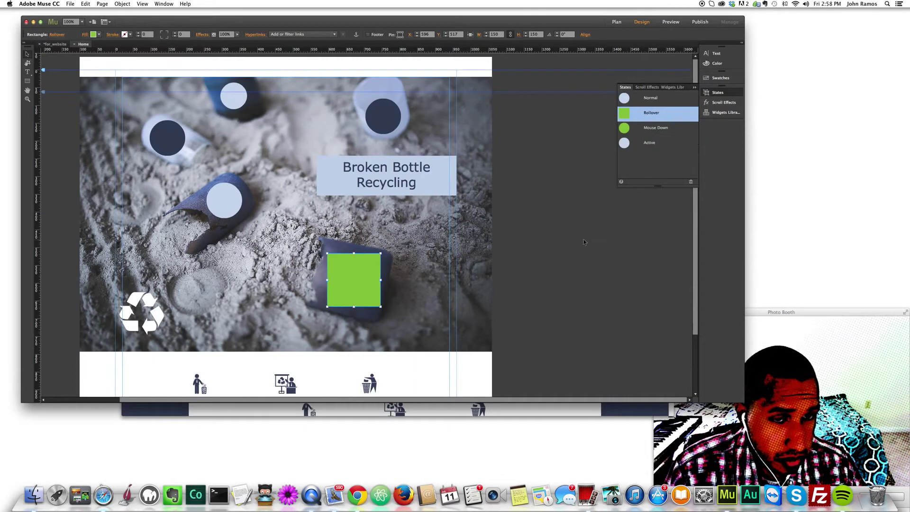
{"action": "left_click", "coordinate": [647, 128]}
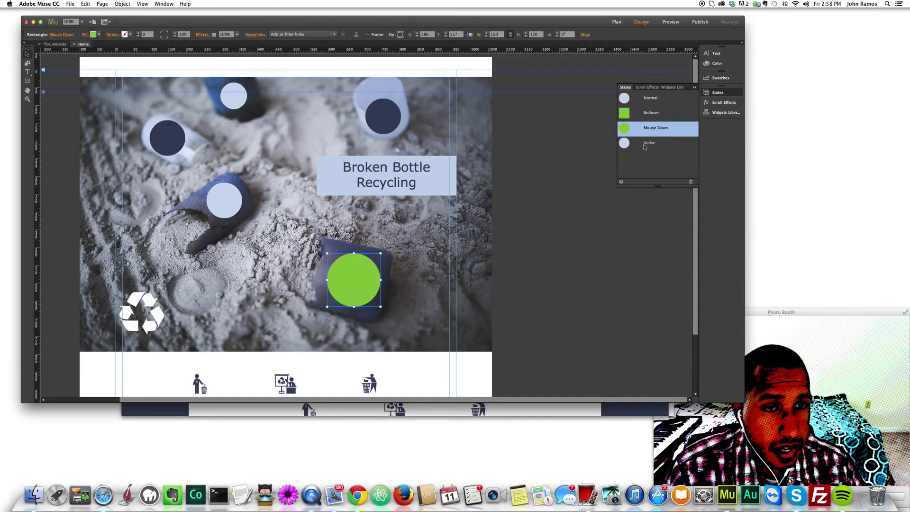
{"action": "left_click", "coordinate": [645, 147]}
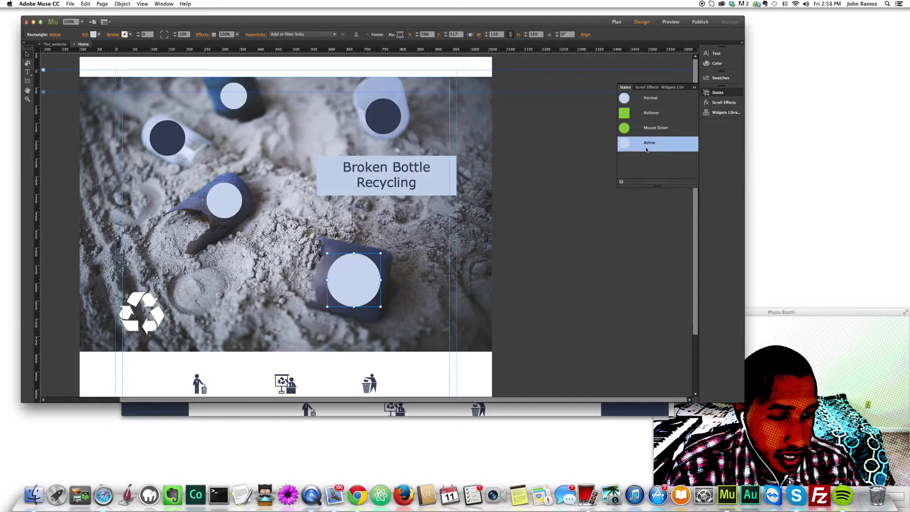
{"action": "left_click", "coordinate": [644, 96]}
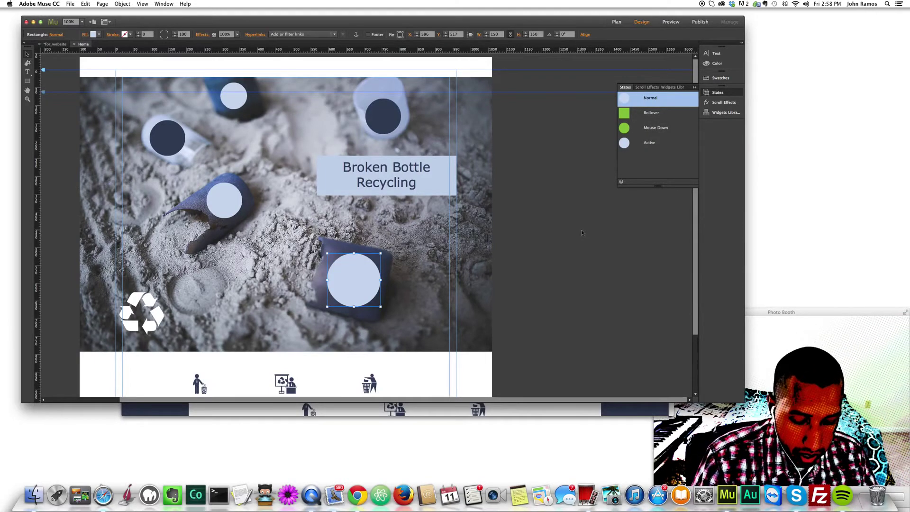
Step: Preview the home page in the browser and test the large button's rollover and mouse-down states
{"action": "key", "text": "super+alt+e"}
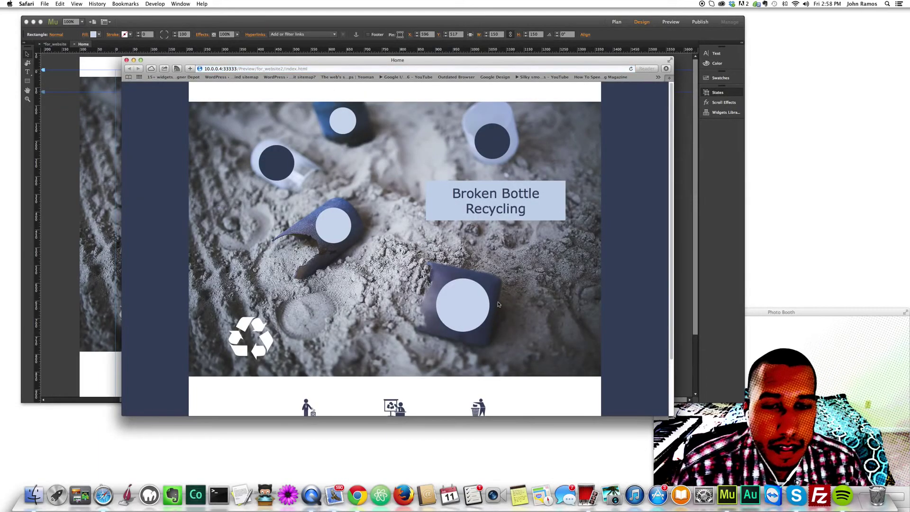
{"action": "left_click", "coordinate": [468, 316]}
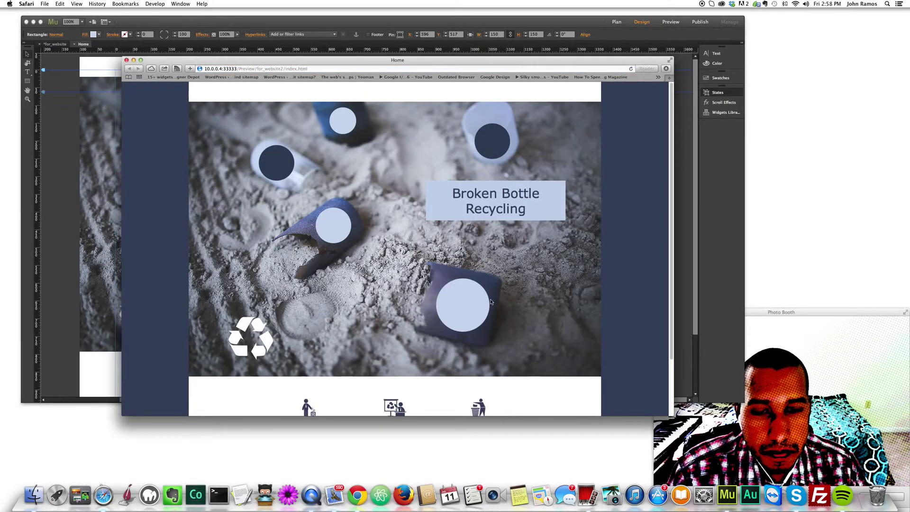
{"action": "left_click", "coordinate": [456, 303]}
{"action": "left_click", "coordinate": [451, 308]}
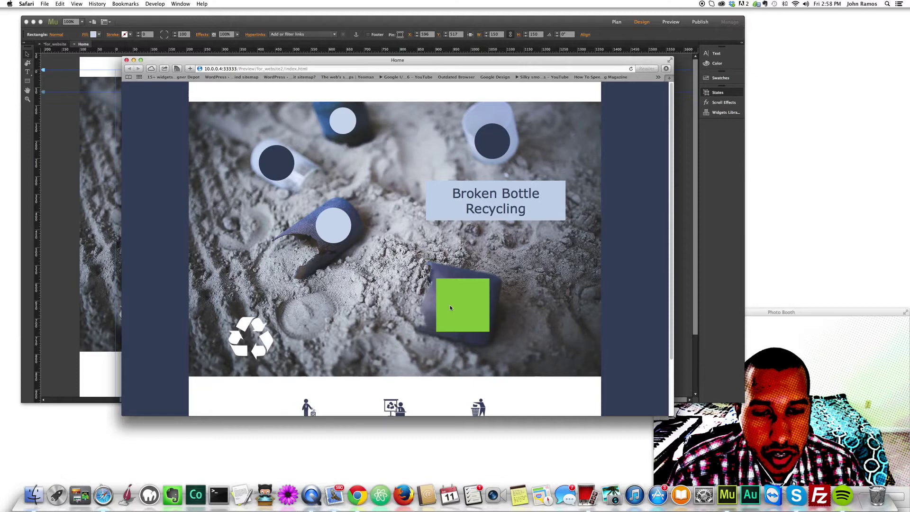
{"action": "left_click", "coordinate": [457, 304]}
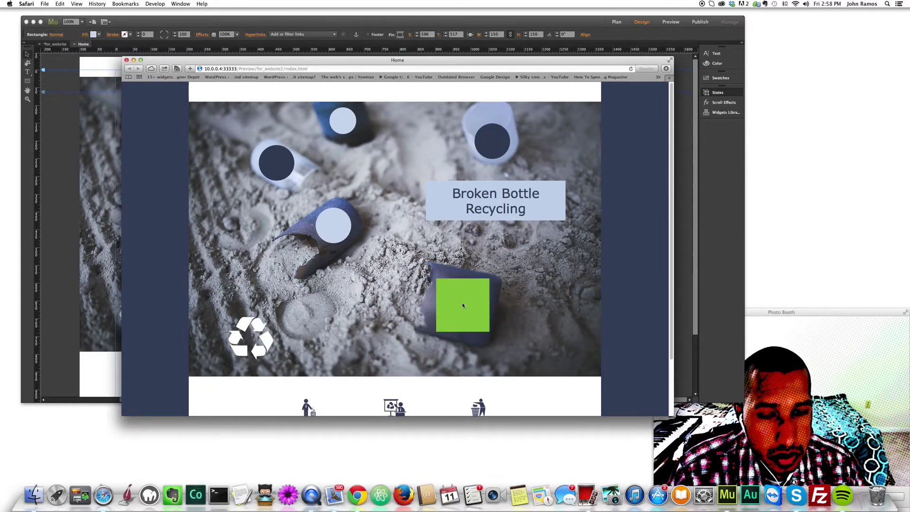
{"action": "left_click", "coordinate": [463, 305]}
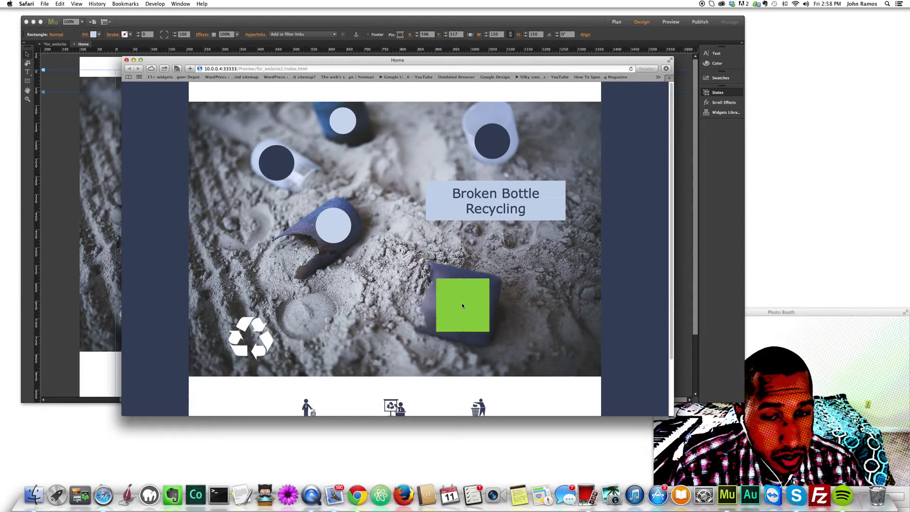
{"action": "left_click", "coordinate": [463, 304]}
{"action": "left_click", "coordinate": [463, 306]}
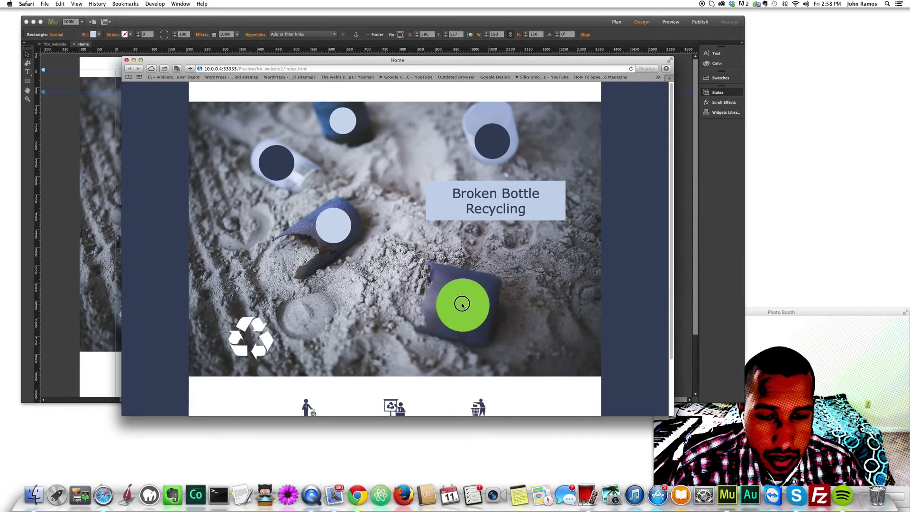
{"action": "left_click", "coordinate": [463, 306]}
{"action": "left_click", "coordinate": [464, 313]}
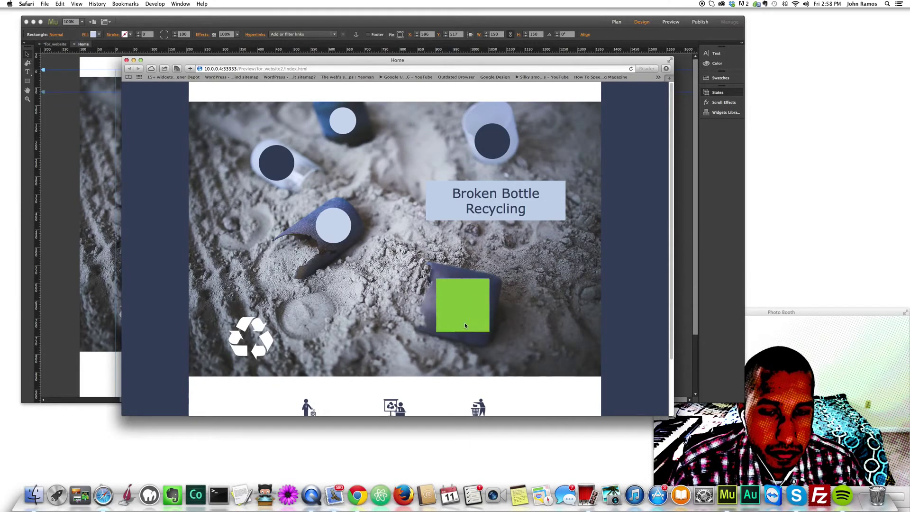
{"action": "left_click", "coordinate": [451, 305]}
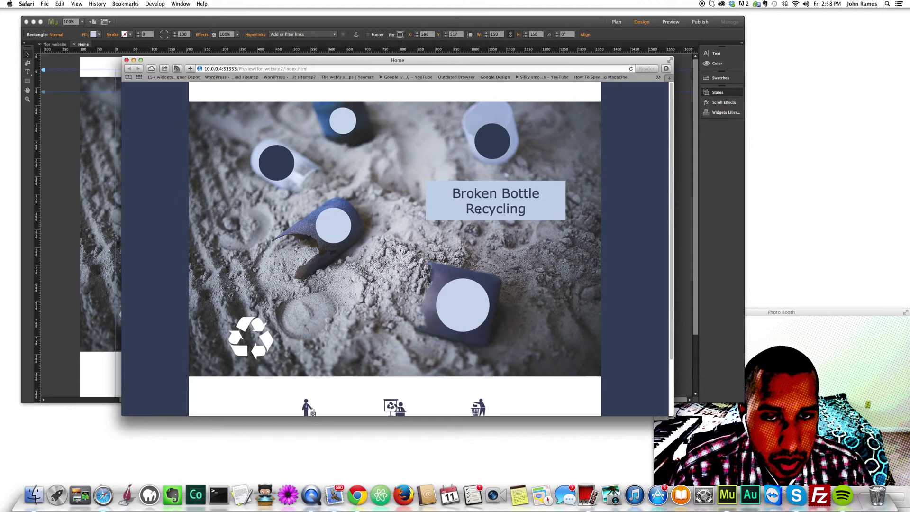
{"action": "left_click", "coordinate": [464, 300]}
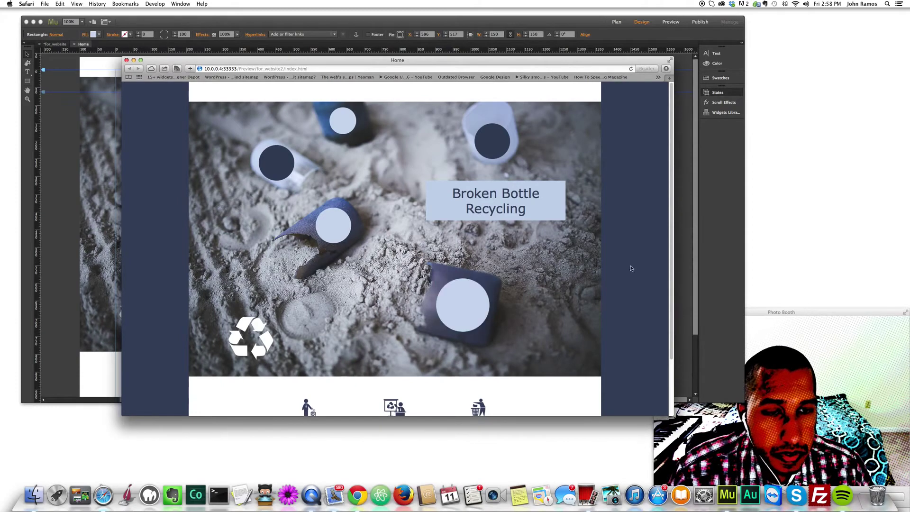
{"action": "left_click", "coordinate": [436, 304]}
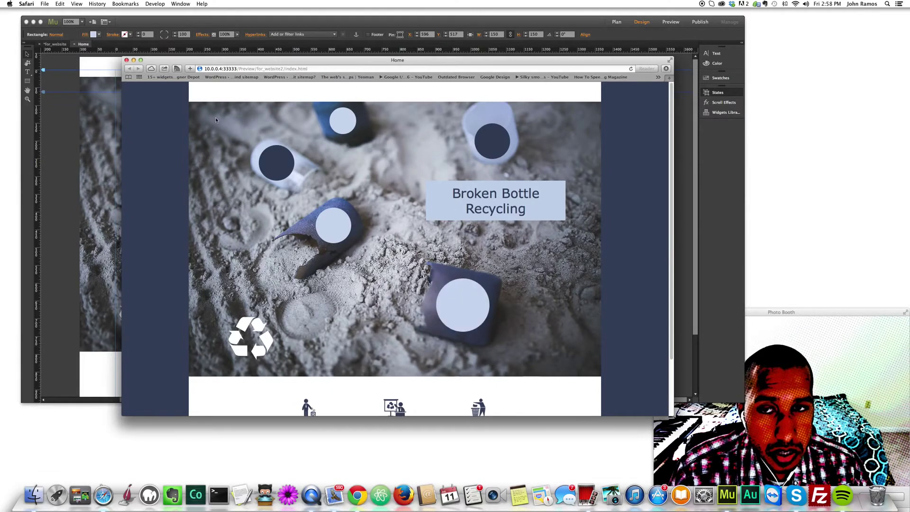
{"action": "left_click", "coordinate": [471, 310]}
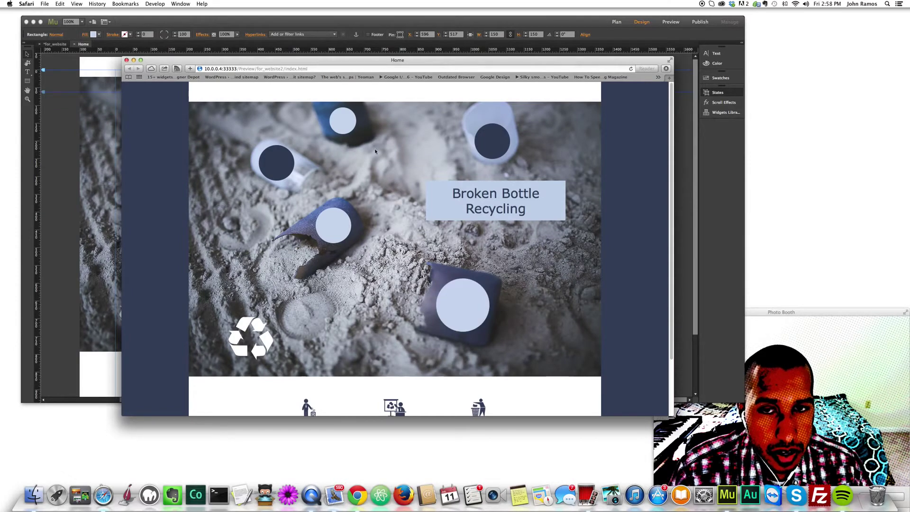
{"action": "left_click", "coordinate": [462, 300]}
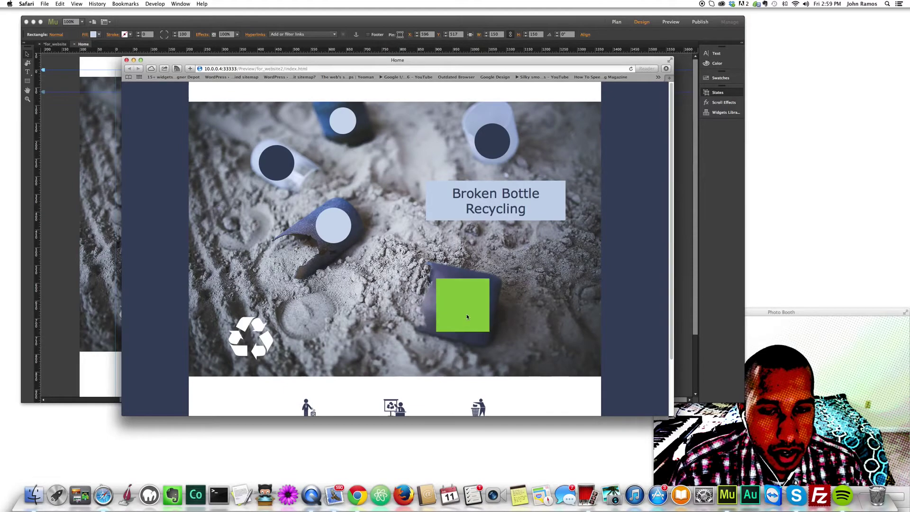
Step: Switch back to Adobe Muse, check the large button's Active state against Normal, and return to the Safari preview
{"action": "left_click", "coordinate": [688, 202]}
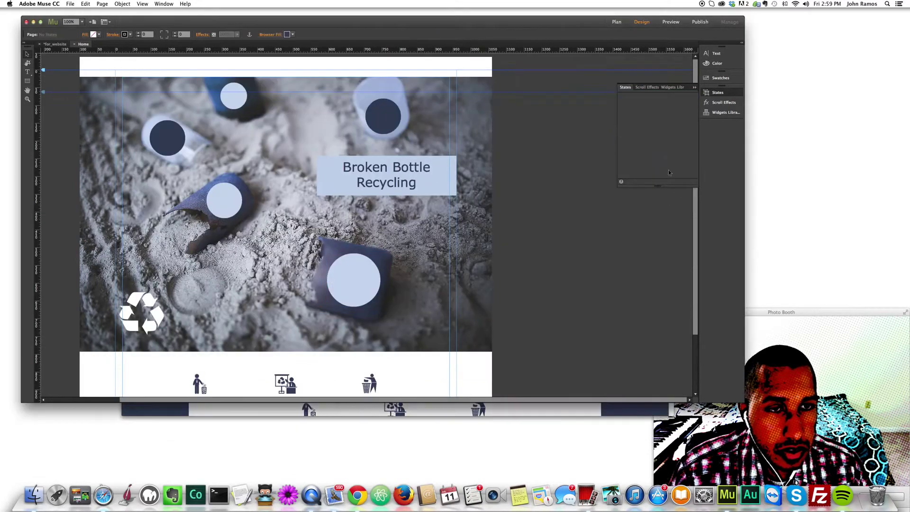
{"action": "left_click", "coordinate": [351, 279]}
{"action": "left_click", "coordinate": [647, 142]}
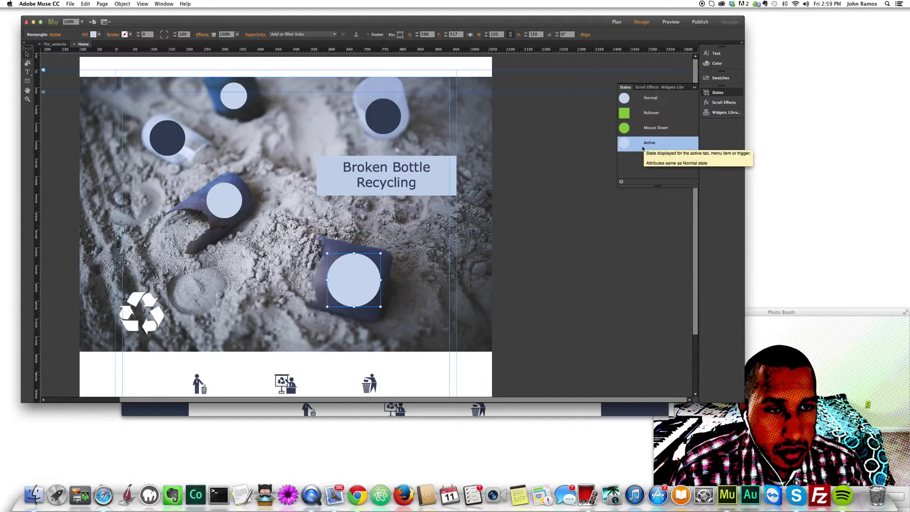
{"action": "left_click", "coordinate": [641, 100]}
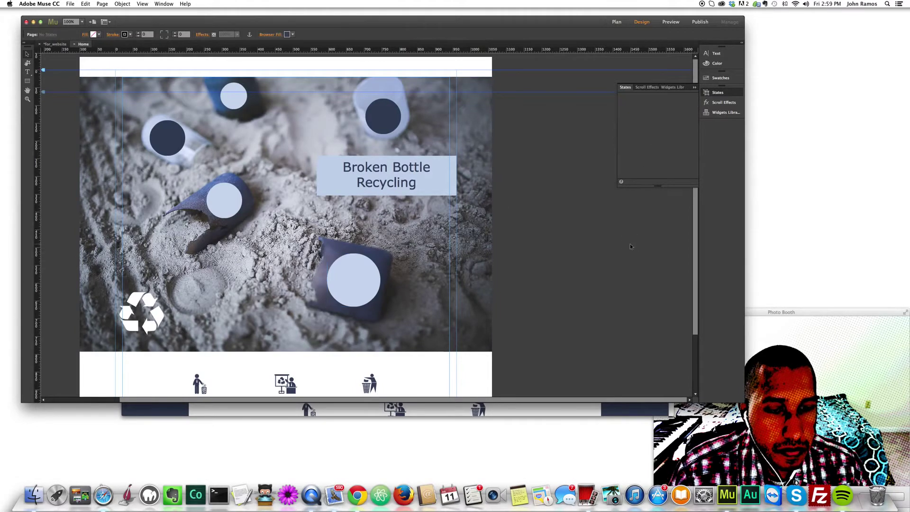
{"action": "left_click", "coordinate": [593, 409]}
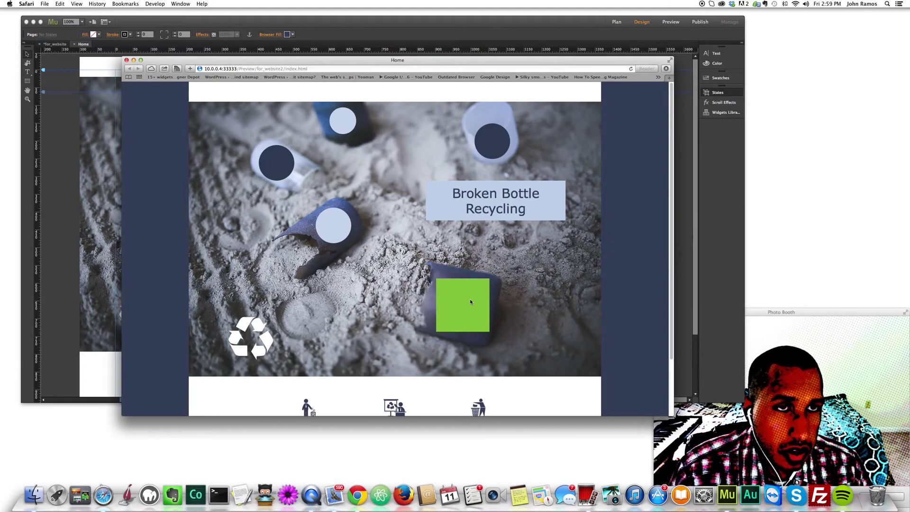
Step: Look over the browser preview, return to Adobe Muse and check how the large button's states differ
{"action": "scroll", "coordinate": [469, 300], "scroll_direction": "down", "scroll_amount": 1}
{"action": "scroll", "coordinate": [468, 302], "scroll_direction": "up", "scroll_amount": 1}
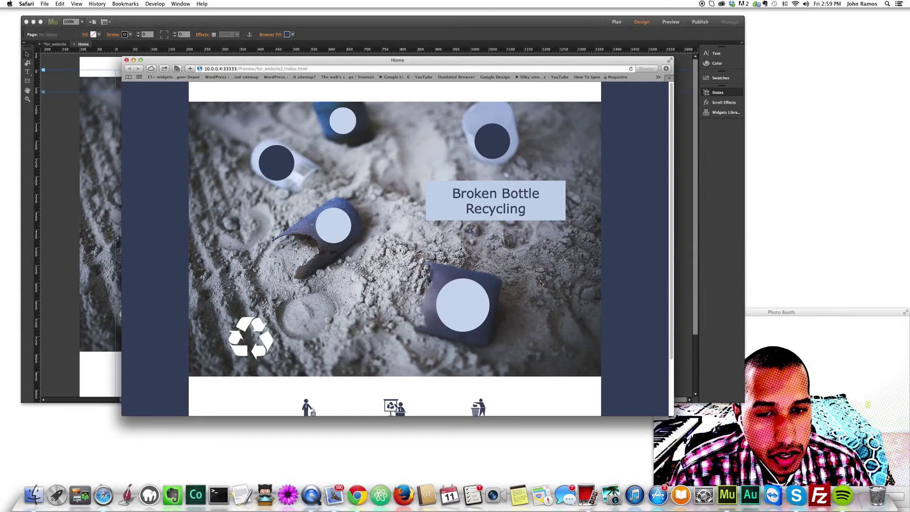
{"action": "left_click", "coordinate": [684, 199]}
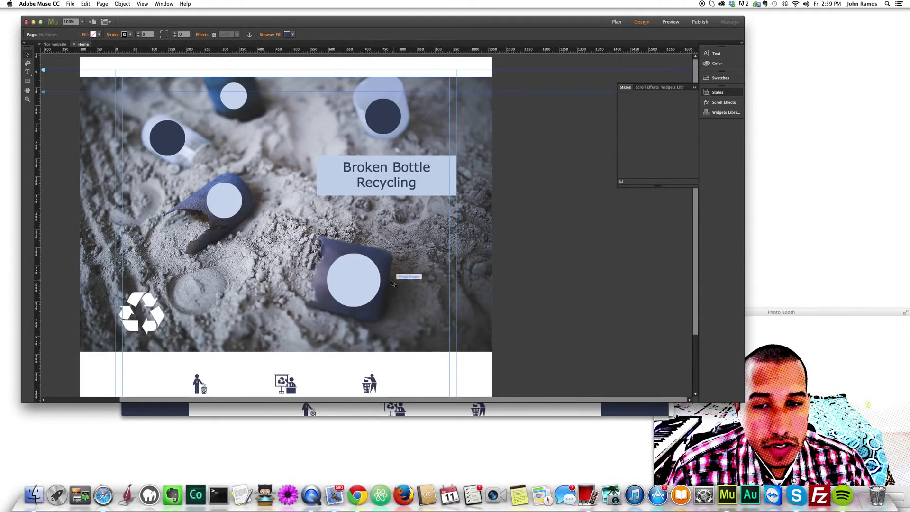
{"action": "left_click", "coordinate": [368, 275]}
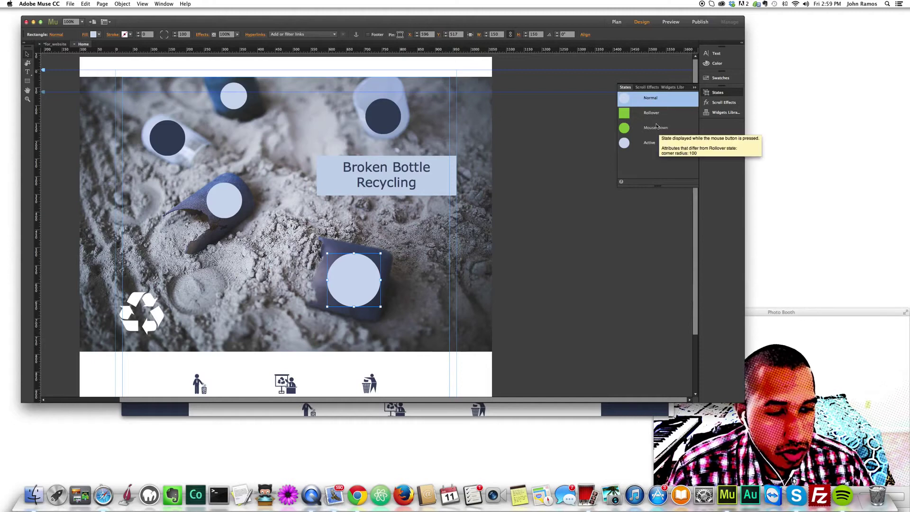
Step: Select the four smaller circles and set their Rollover state's fill to green
{"action": "left_click", "coordinate": [227, 198]}
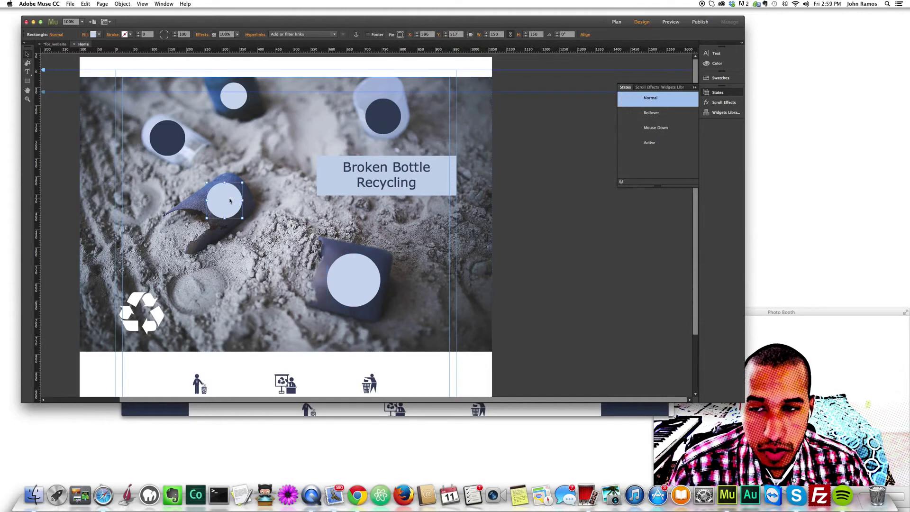
{"action": "left_click", "coordinate": [169, 141], "text": "shift"}
{"action": "left_click", "coordinate": [234, 96], "text": "shift"}
{"action": "left_click", "coordinate": [394, 126], "text": "shift"}
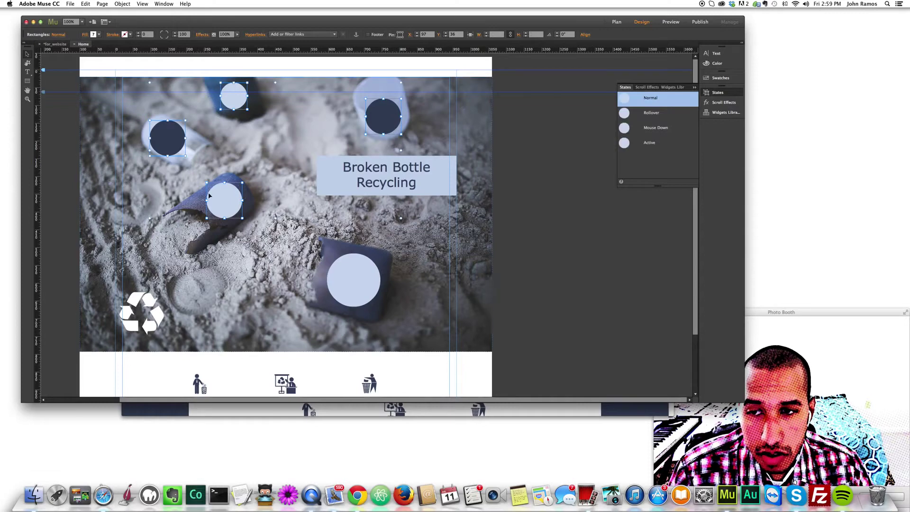
{"action": "left_click", "coordinate": [99, 35]}
{"action": "left_click", "coordinate": [651, 112]}
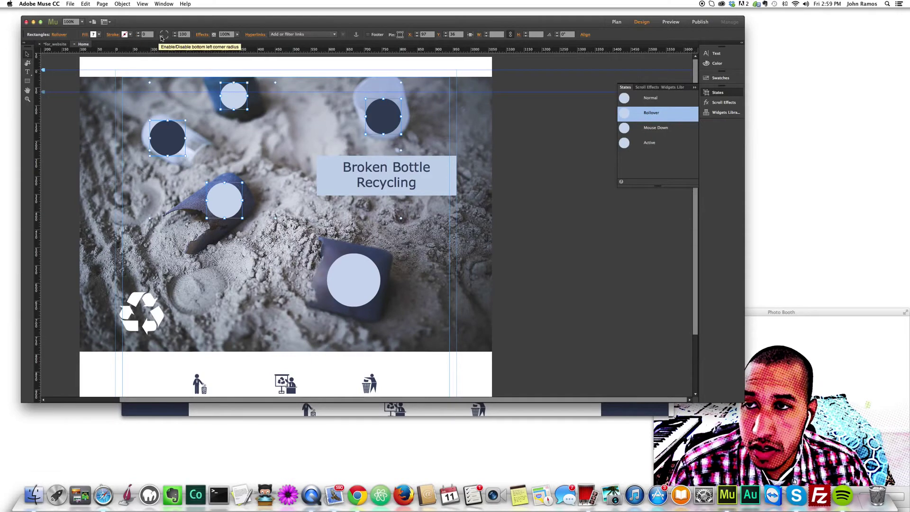
{"action": "left_click", "coordinate": [99, 35]}
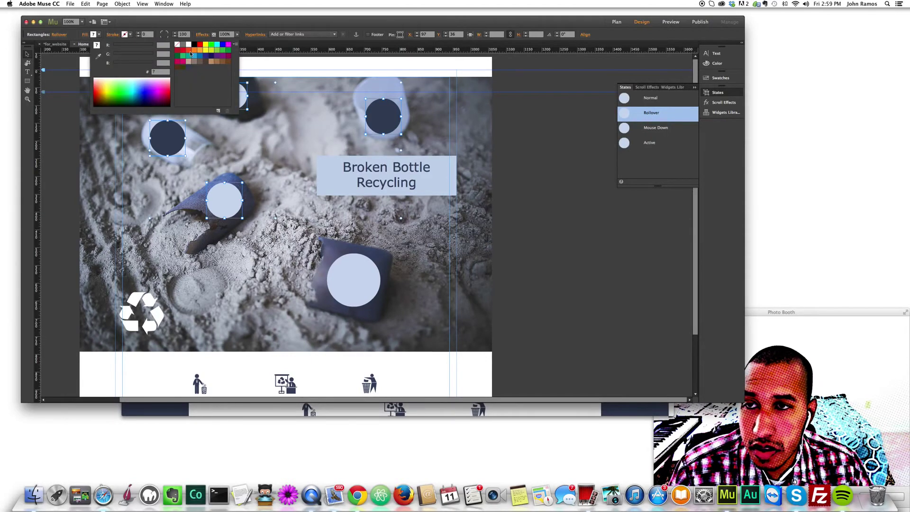
{"action": "left_click", "coordinate": [216, 50]}
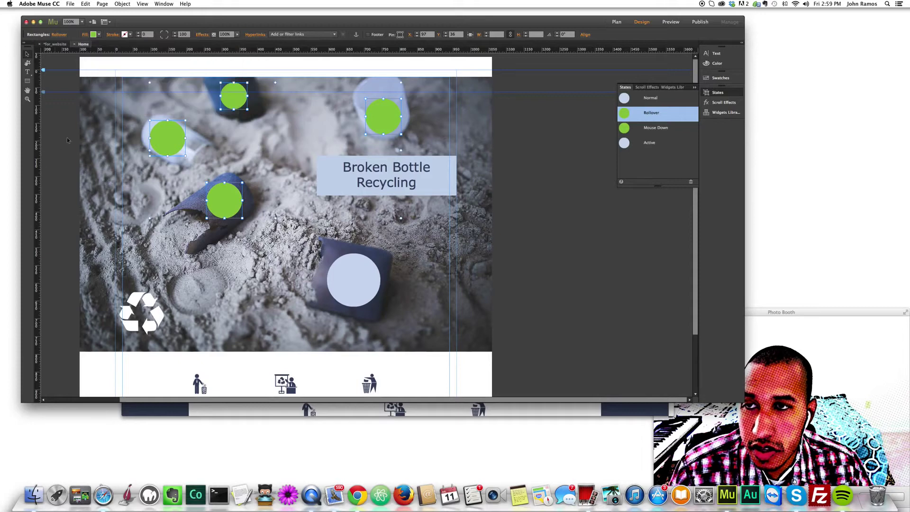
Step: Disable all four rounded corners on the small buttons' Rollover state to make green squares, and deselect them
{"action": "left_click", "coordinate": [162, 37]}
{"action": "left_click", "coordinate": [167, 38]}
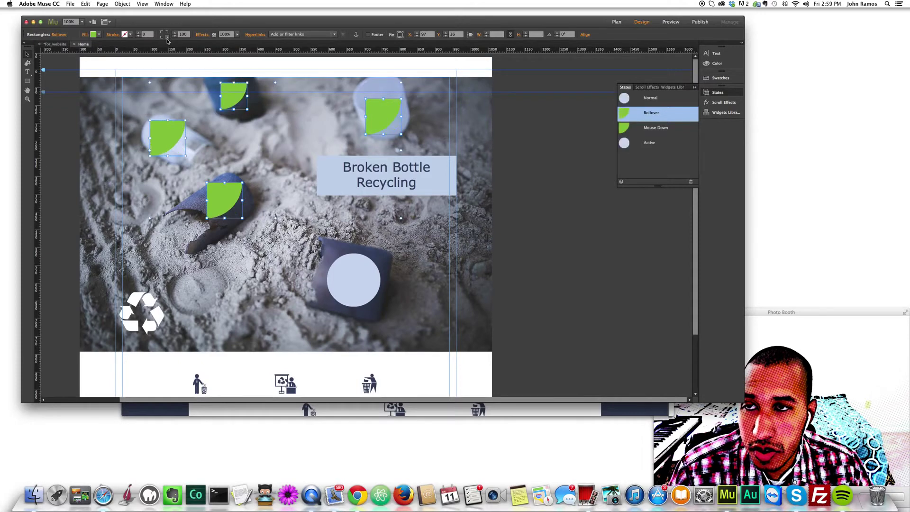
{"action": "left_click", "coordinate": [167, 38]}
{"action": "left_click", "coordinate": [585, 266]}
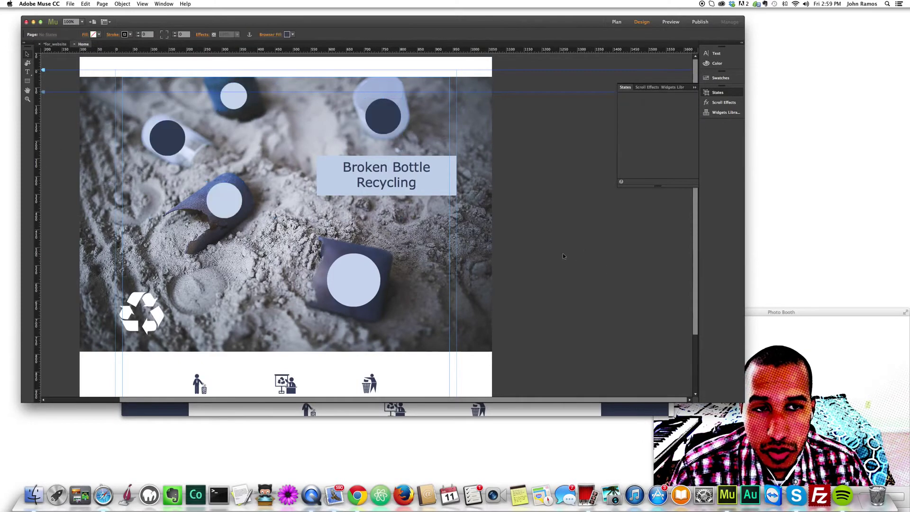
Step: Preview the home page in the browser to check the small buttons' rollovers, and return to Adobe Muse
{"action": "key", "text": "super+shift+e"}
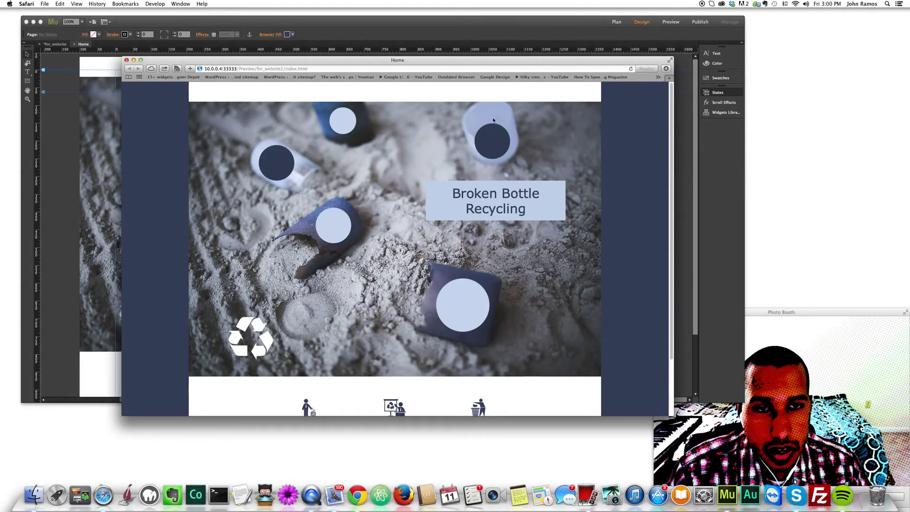
{"action": "left_click", "coordinate": [681, 130]}
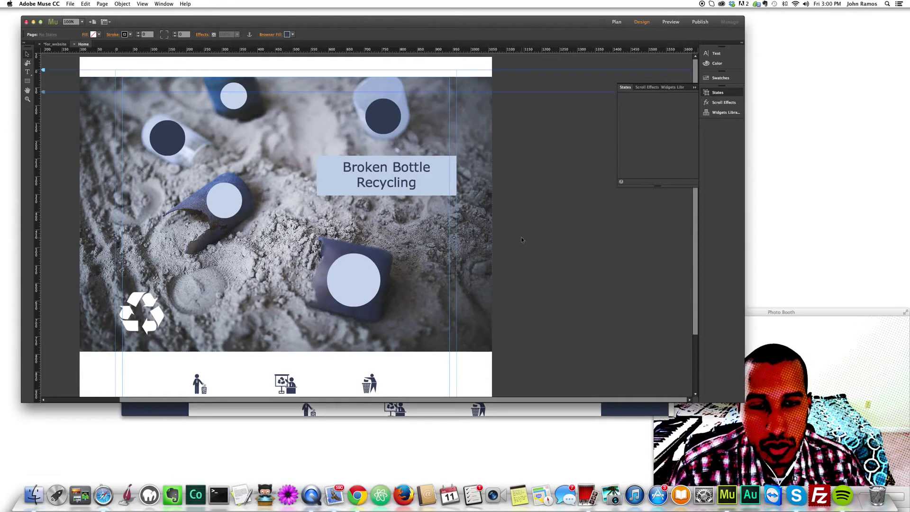
{"action": "scroll", "coordinate": [437, 297], "scroll_direction": "down", "scroll_amount": 1}
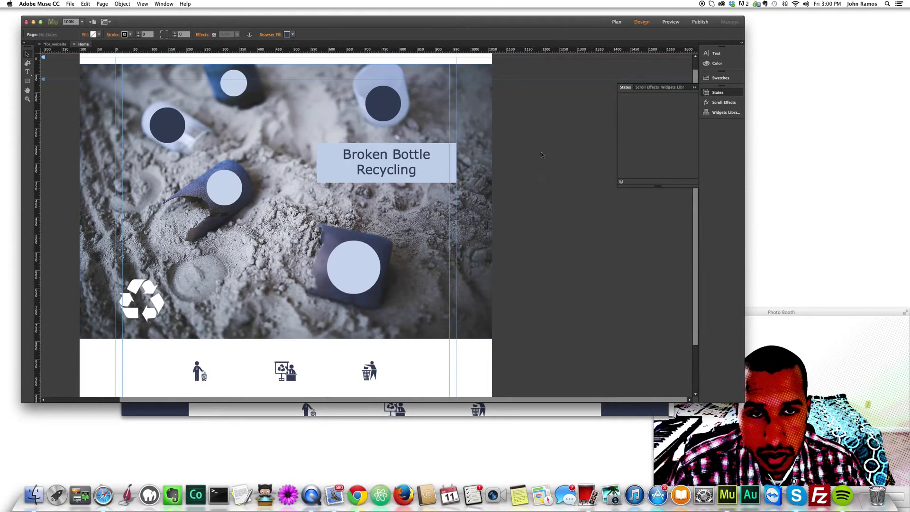
{"action": "scroll", "coordinate": [547, 146], "scroll_direction": "up", "scroll_amount": 1}
Step: Switch to Finder and open the png folder inside hover effects under VWD Videos on the Desktop
{"action": "left_click", "coordinate": [34, 495]}
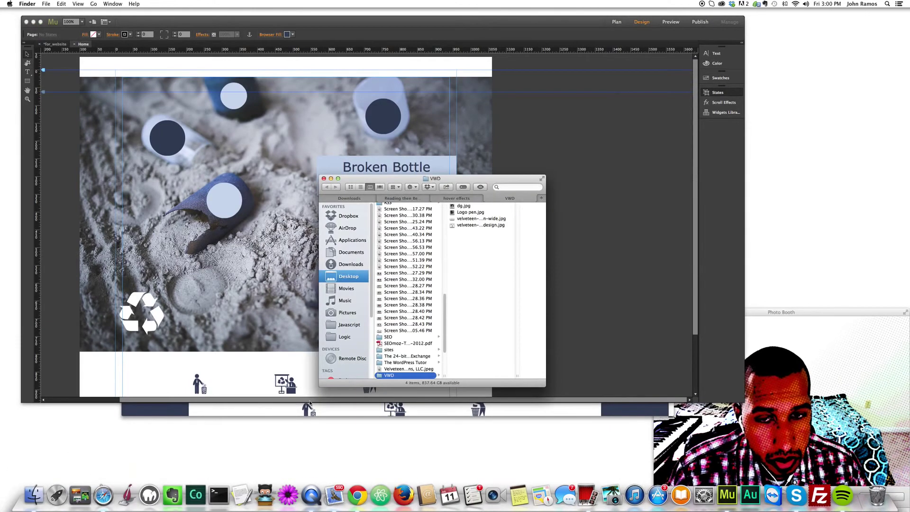
{"action": "scroll", "coordinate": [416, 336], "scroll_direction": "down", "scroll_amount": 5}
{"action": "scroll", "coordinate": [416, 308], "scroll_direction": "up", "scroll_amount": 15}
{"action": "scroll", "coordinate": [419, 265], "scroll_direction": "down", "scroll_amount": 15}
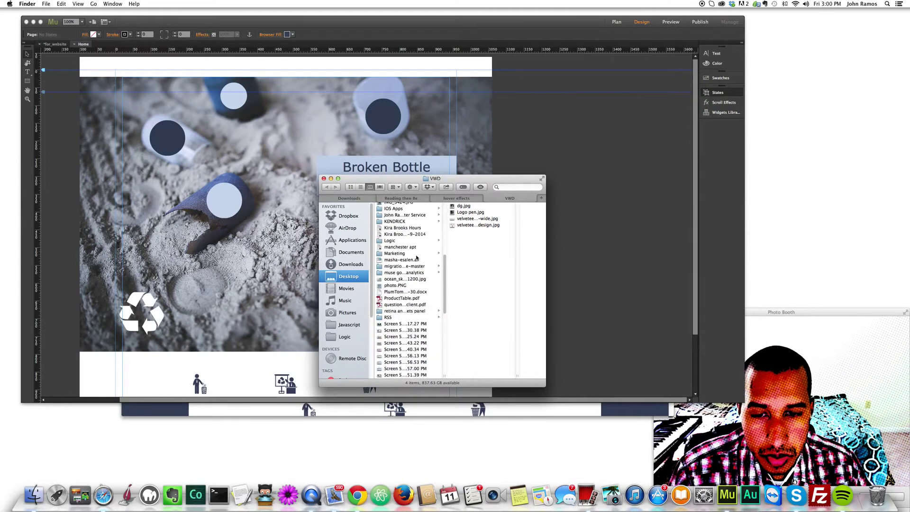
{"action": "left_click", "coordinate": [410, 337]}
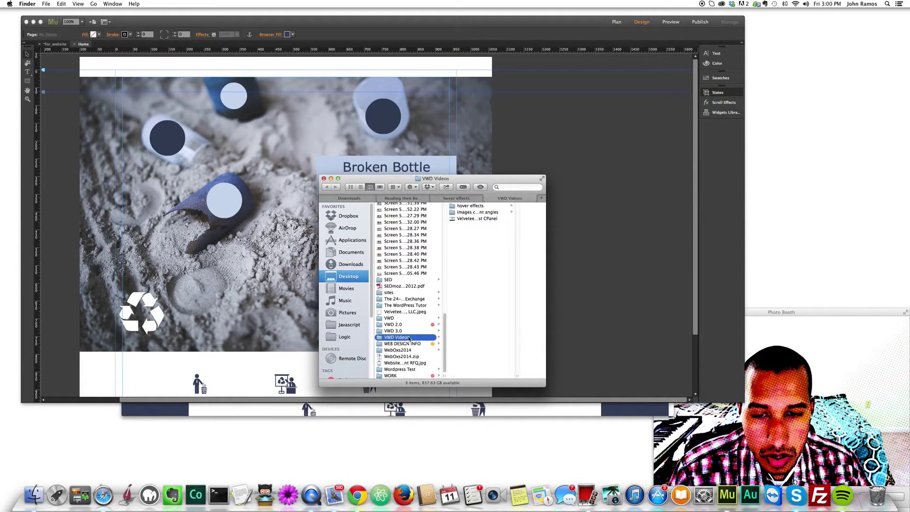
{"action": "left_click", "coordinate": [470, 206]}
{"action": "left_click", "coordinate": [503, 220]}
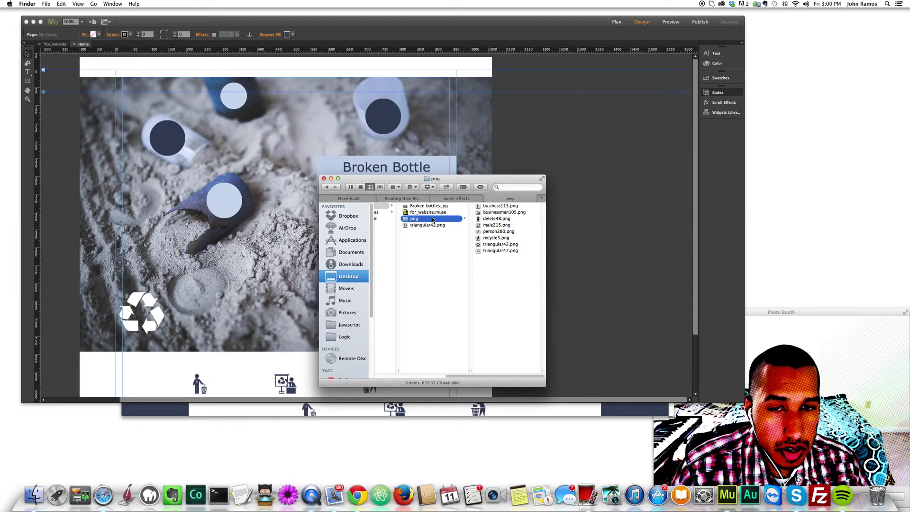
Step: Place business113.png on the large circle and person280.png on the light circle over the blue bottle at the hero image's left
{"action": "left_click", "coordinate": [511, 207]}
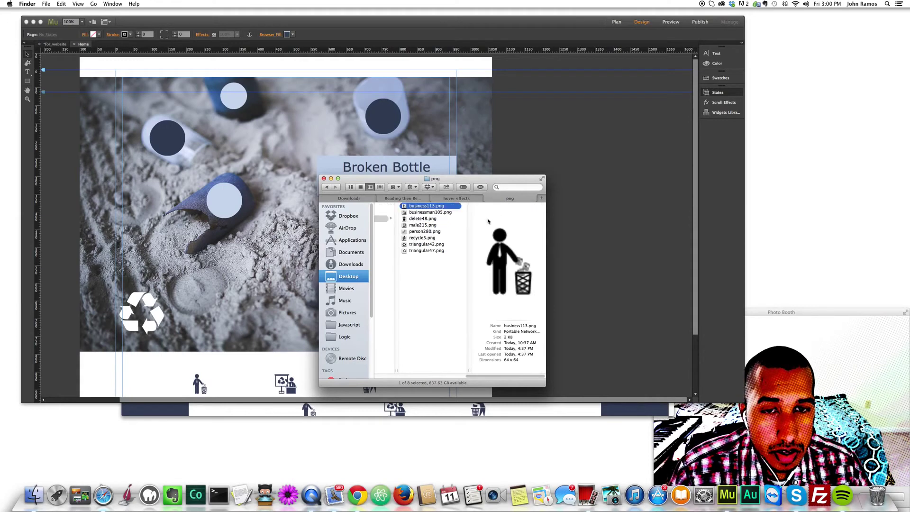
{"action": "left_click_drag", "start_coordinate": [423, 207], "coordinate": [357, 279]}
{"action": "left_click", "coordinate": [37, 494]}
{"action": "left_click", "coordinate": [422, 219]}
{"action": "left_click", "coordinate": [423, 232]}
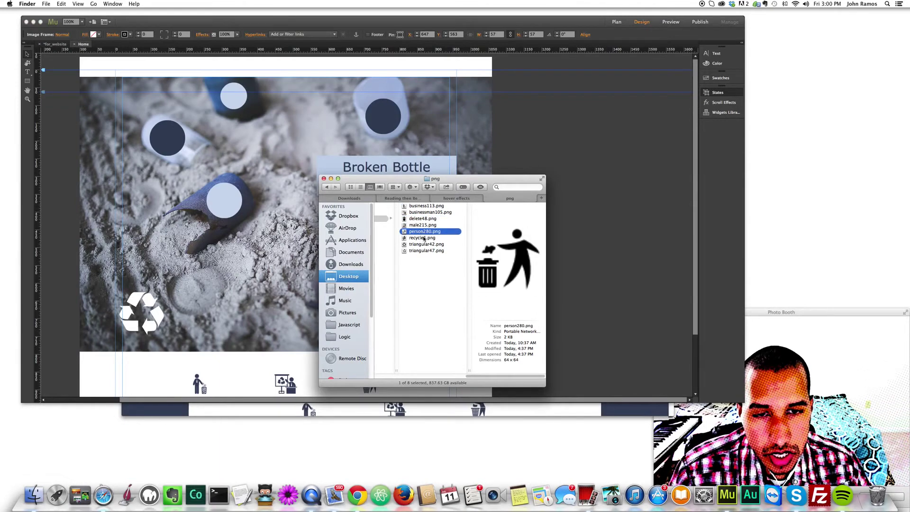
{"action": "left_click_drag", "start_coordinate": [422, 236], "coordinate": [215, 194]}
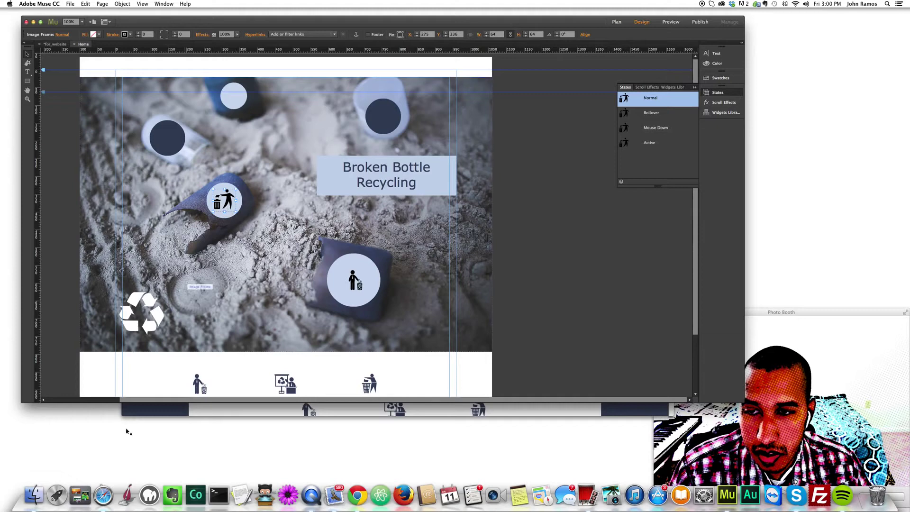
Step: Place triangular42.png on the dark circle at the image's left and male215.png on the dark circle at its upper right
{"action": "left_click", "coordinate": [36, 495]}
{"action": "left_click", "coordinate": [422, 237]}
{"action": "left_click", "coordinate": [424, 244]}
{"action": "left_click", "coordinate": [423, 251]}
{"action": "left_click_drag", "start_coordinate": [425, 244], "coordinate": [171, 142]}
{"action": "left_click", "coordinate": [34, 496]}
{"action": "left_click", "coordinate": [424, 226]}
{"action": "left_click_drag", "start_coordinate": [423, 228], "coordinate": [383, 116]}
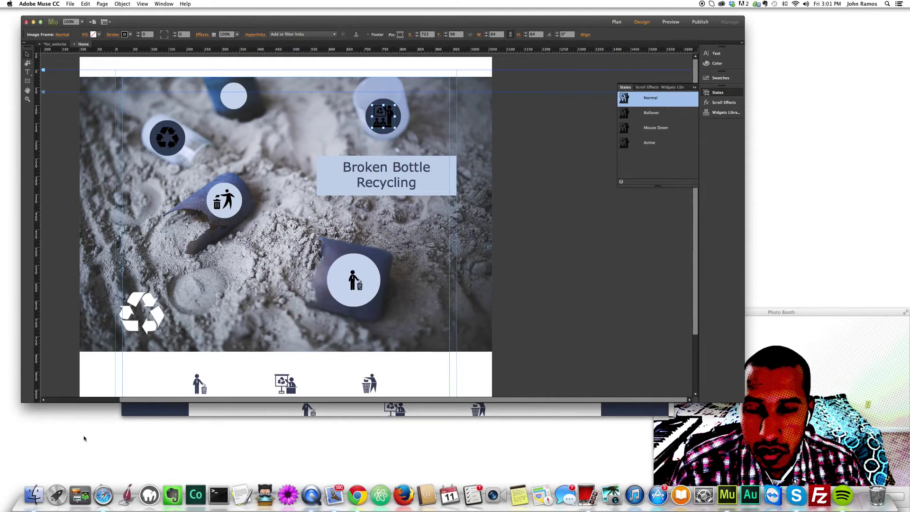
Step: Place business113.png from the Finder png folder on the remaining empty light circle at the image's top
{"action": "left_click", "coordinate": [32, 496]}
{"action": "left_click", "coordinate": [423, 206]}
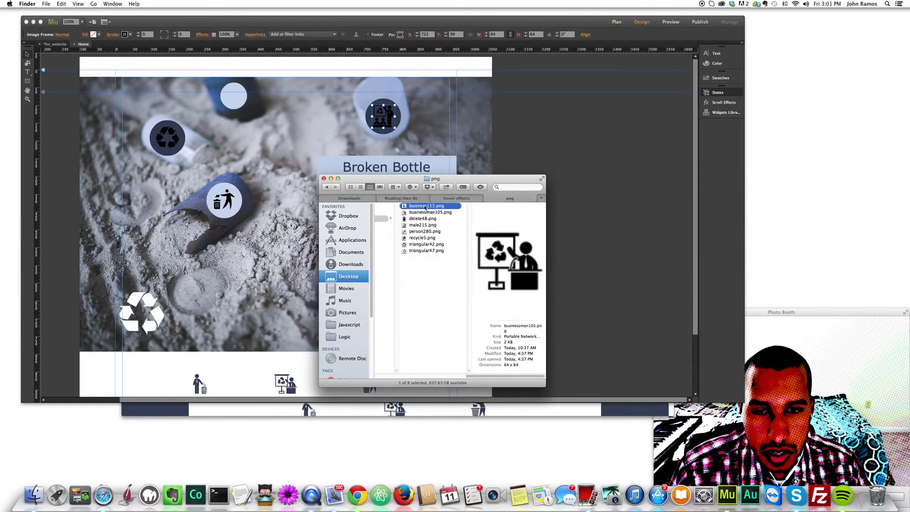
{"action": "left_click", "coordinate": [420, 224]}
{"action": "left_click", "coordinate": [417, 199]}
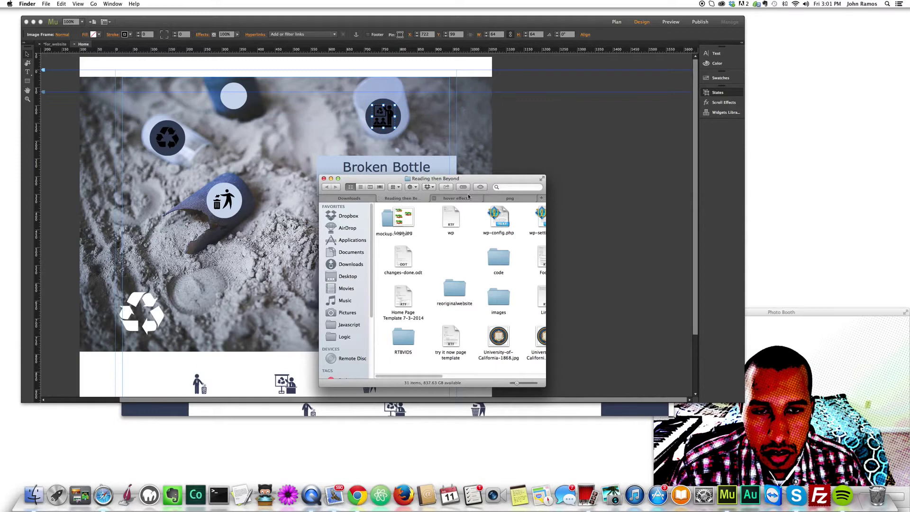
{"action": "left_click", "coordinate": [499, 201]}
{"action": "left_click", "coordinate": [433, 206]}
{"action": "left_click_drag", "start_coordinate": [423, 206], "coordinate": [226, 88]}
{"action": "left_click", "coordinate": [266, 145]}
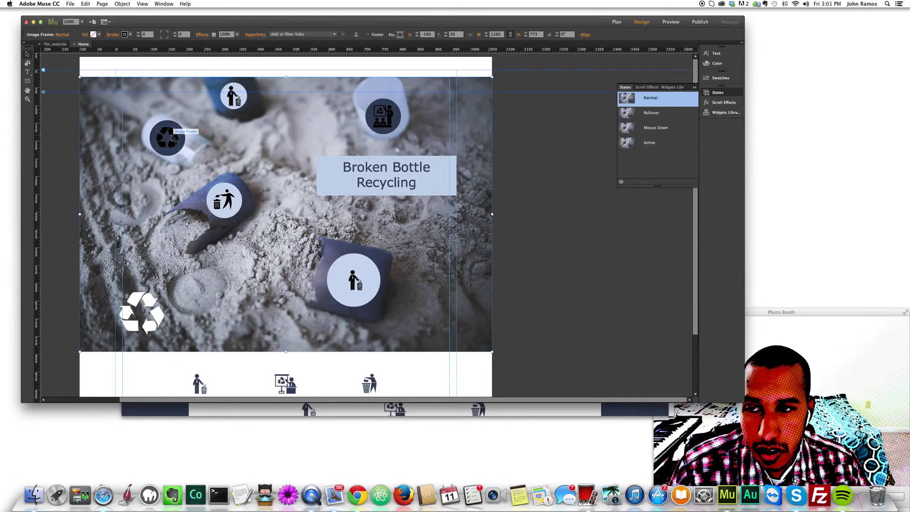
{"action": "left_click", "coordinate": [344, 287]}
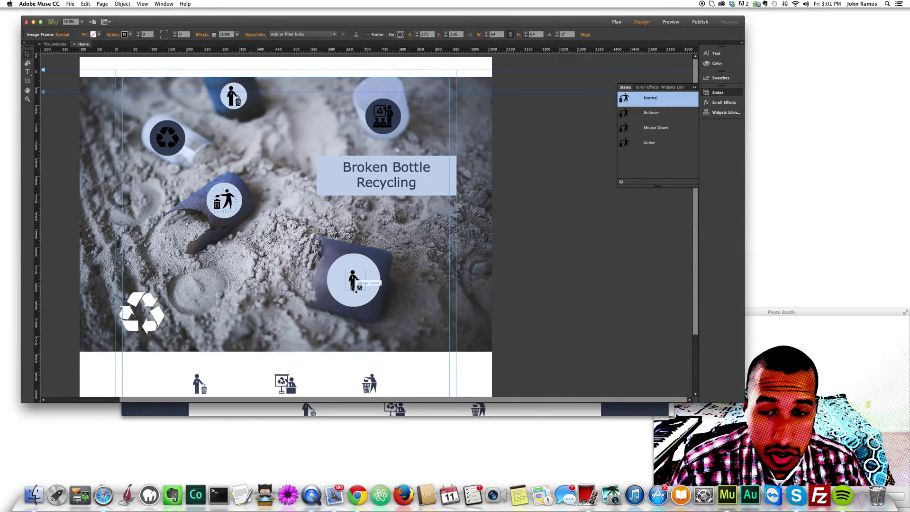
{"action": "left_click", "coordinate": [225, 202]}
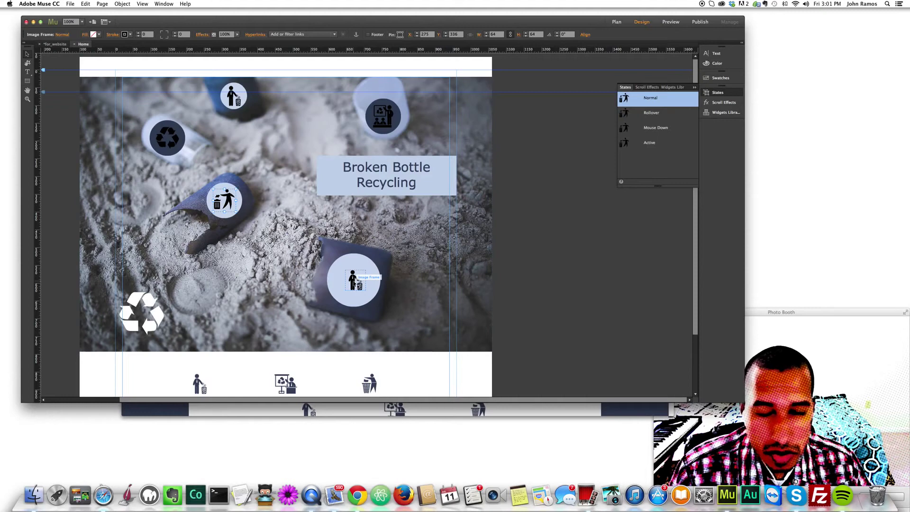
{"action": "left_click", "coordinate": [354, 283]}
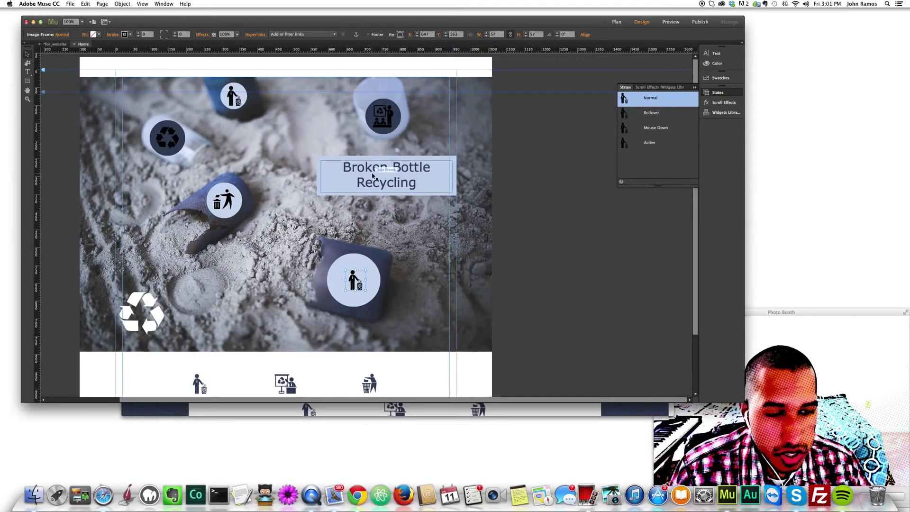
{"action": "left_click", "coordinate": [224, 200], "text": "shift"}
{"action": "left_click", "coordinate": [167, 138], "text": "shift"}
{"action": "left_click", "coordinate": [233, 98], "text": "shift"}
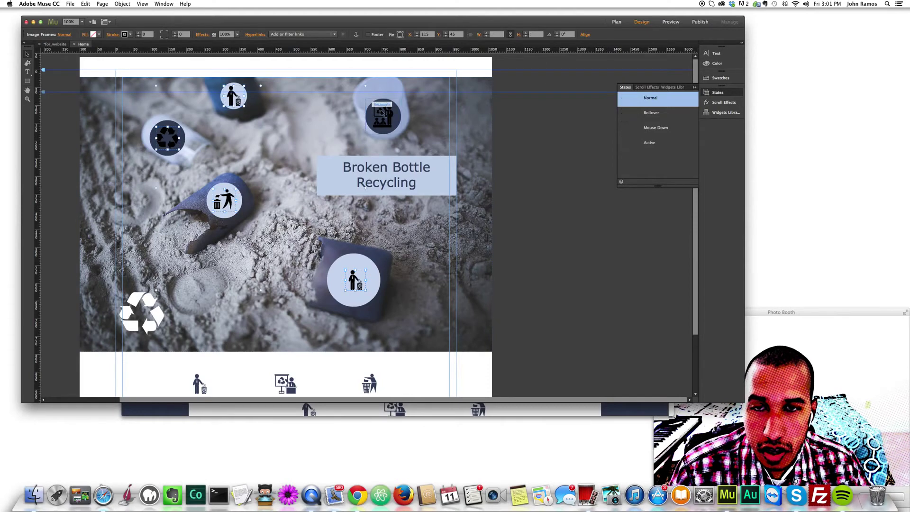
{"action": "left_click", "coordinate": [393, 287]}
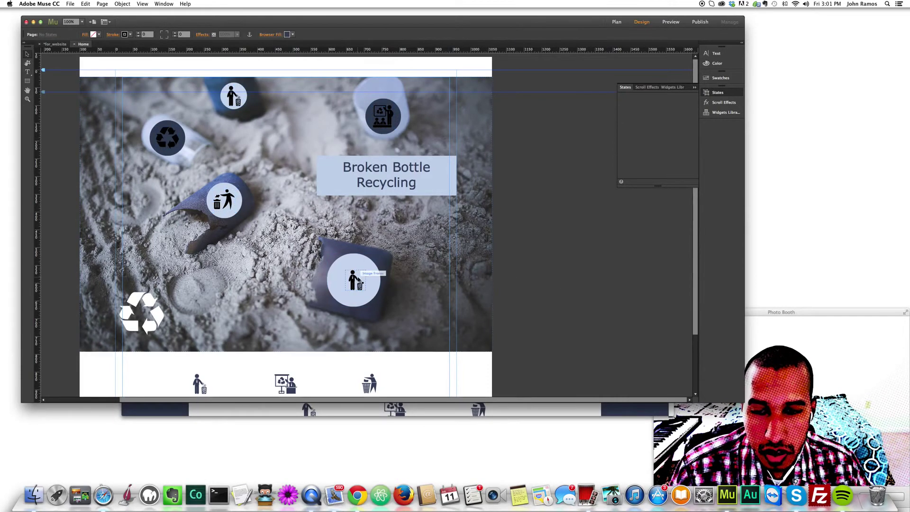
Step: Select all five icons on the bottle circles and apply a white inner glow effect to them
{"action": "left_click", "coordinate": [359, 283]}
{"action": "left_click", "coordinate": [224, 200], "text": "shift"}
{"action": "left_click", "coordinate": [167, 138], "text": "shift"}
{"action": "left_click", "coordinate": [231, 100], "text": "shift"}
{"action": "left_click", "coordinate": [384, 112], "text": "shift"}
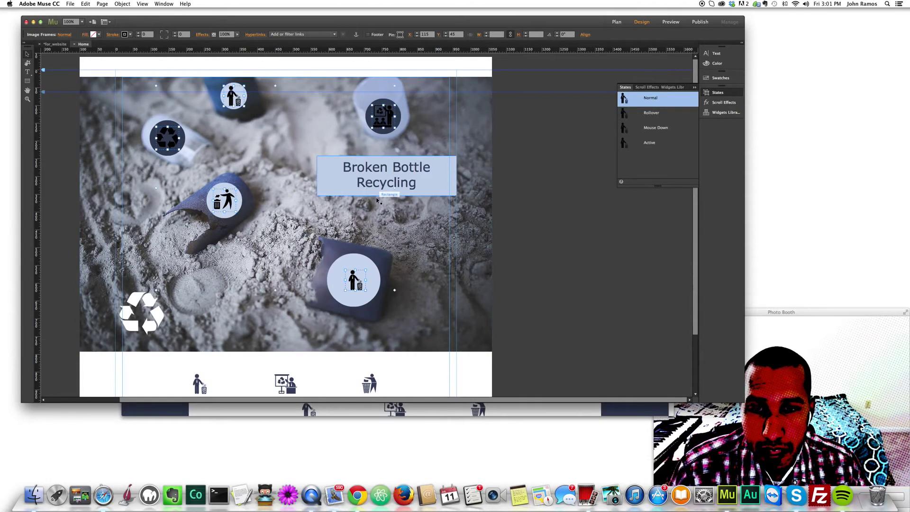
{"action": "left_click", "coordinate": [201, 35]}
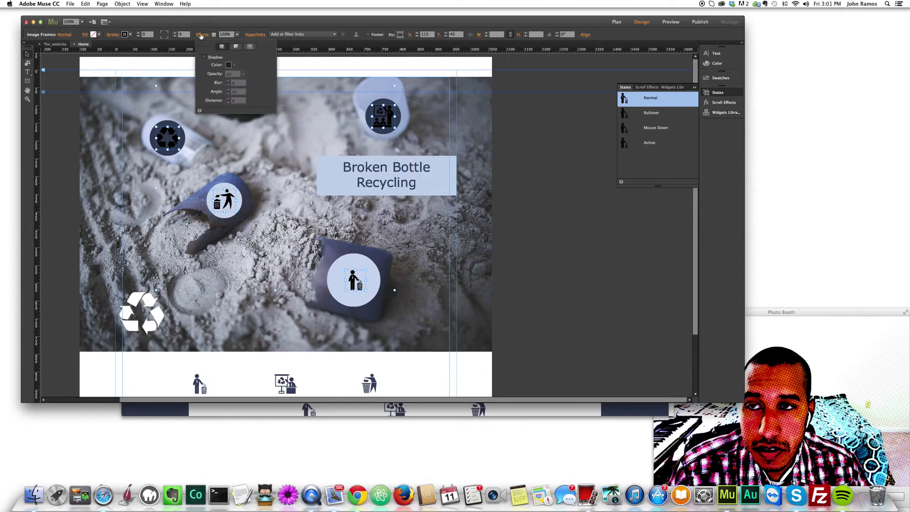
{"action": "left_click", "coordinate": [251, 47]}
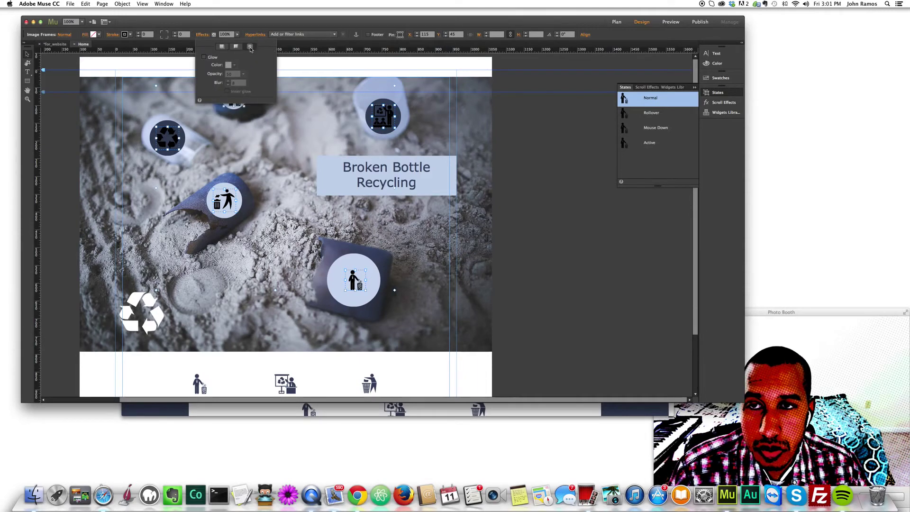
{"action": "left_click", "coordinate": [204, 58]}
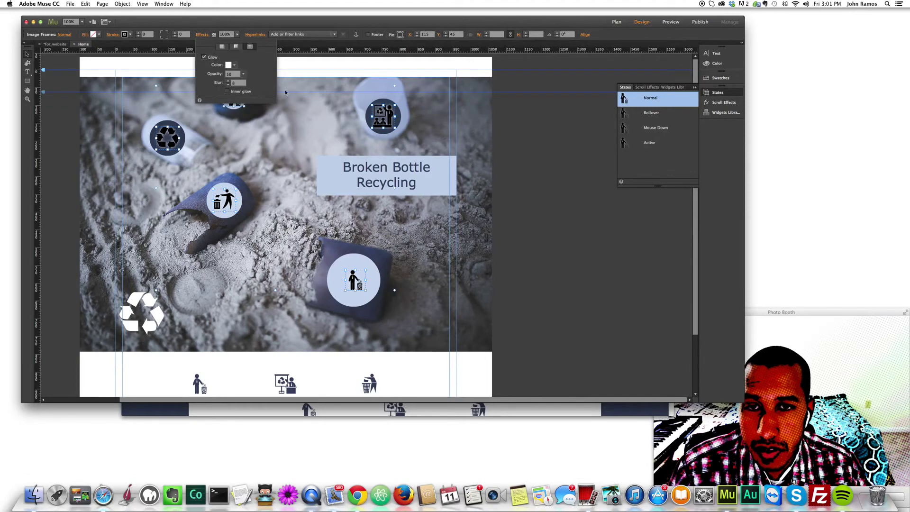
{"action": "left_click", "coordinate": [227, 92]}
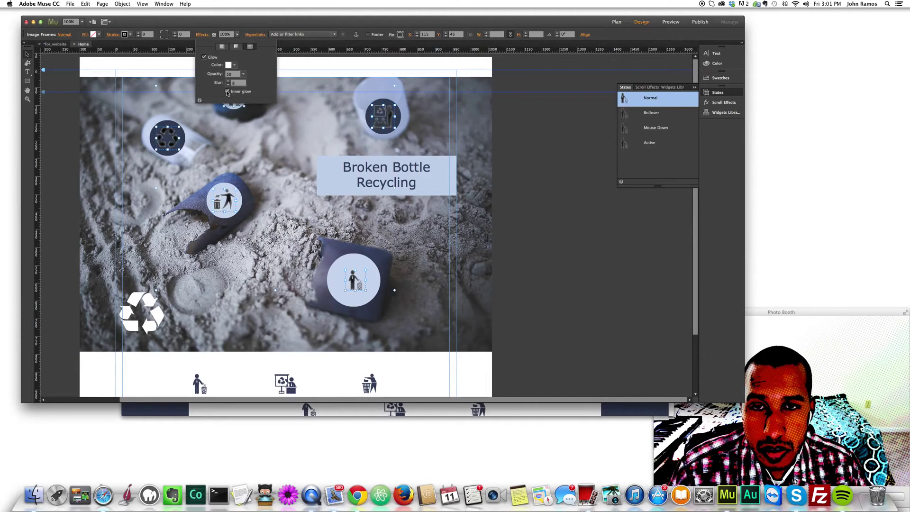
Step: Set the white inner glow on the five bottle icons to 100 opacity and a blur of 250
{"action": "left_click_drag", "start_coordinate": [244, 75], "coordinate": [269, 82]}
{"action": "left_click", "coordinate": [239, 83]}
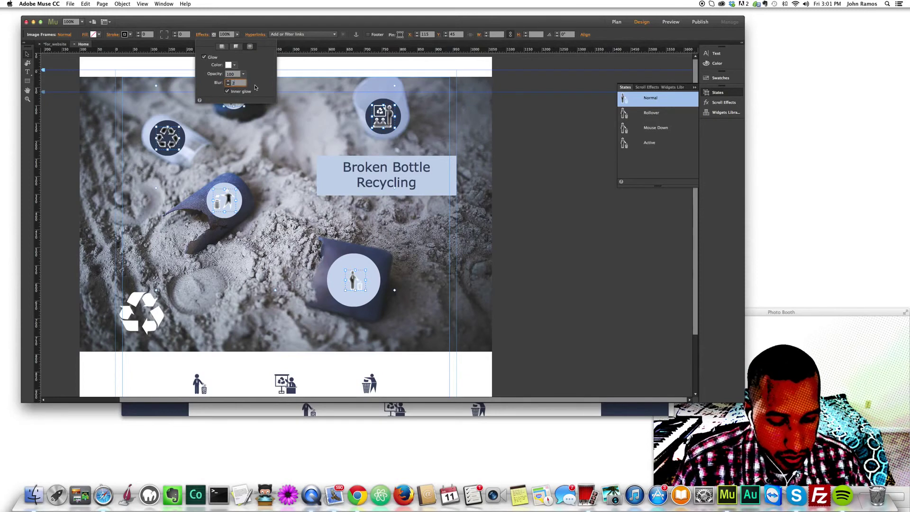
{"action": "key", "text": "Return"}
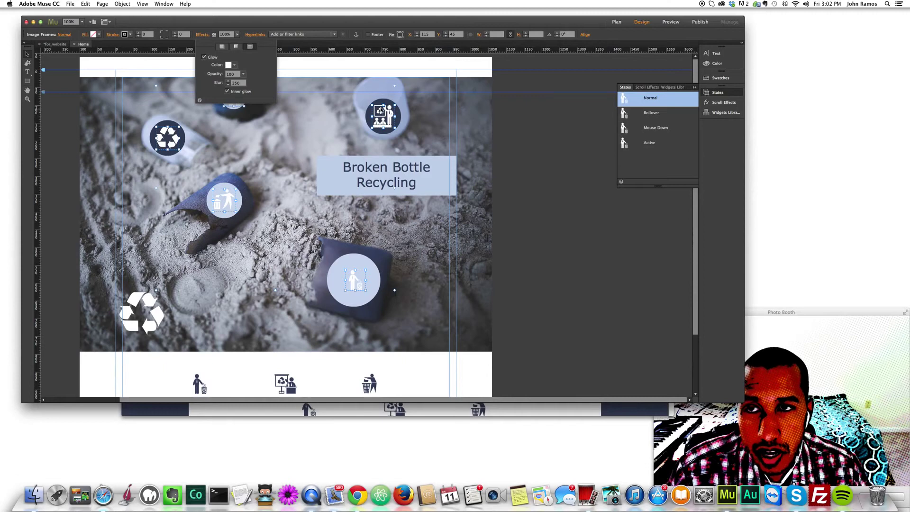
Step: Try green, brown and orange glow colors on the five icons, restore white, and deselect the icons
{"action": "left_click", "coordinate": [234, 64]}
{"action": "left_click", "coordinate": [256, 86]}
{"action": "left_click", "coordinate": [274, 98]}
{"action": "left_click", "coordinate": [279, 91]}
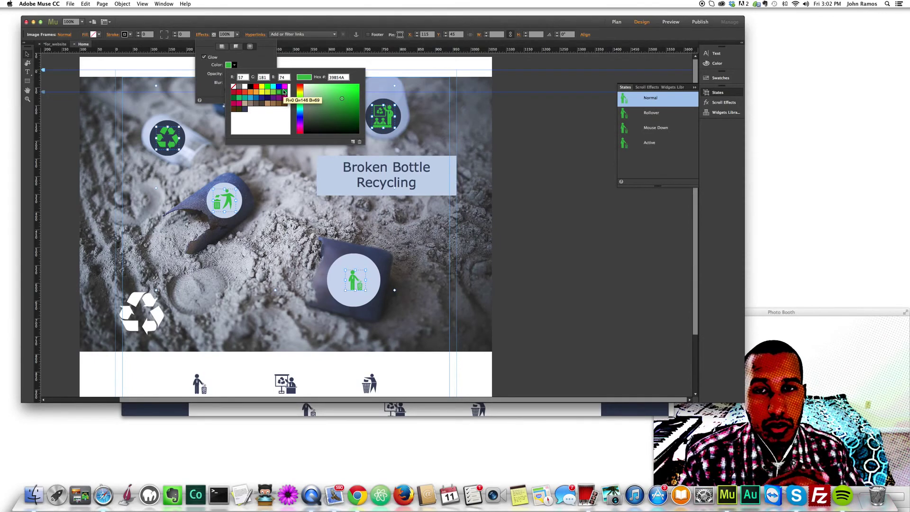
{"action": "left_click", "coordinate": [283, 92]}
{"action": "left_click", "coordinate": [279, 104]}
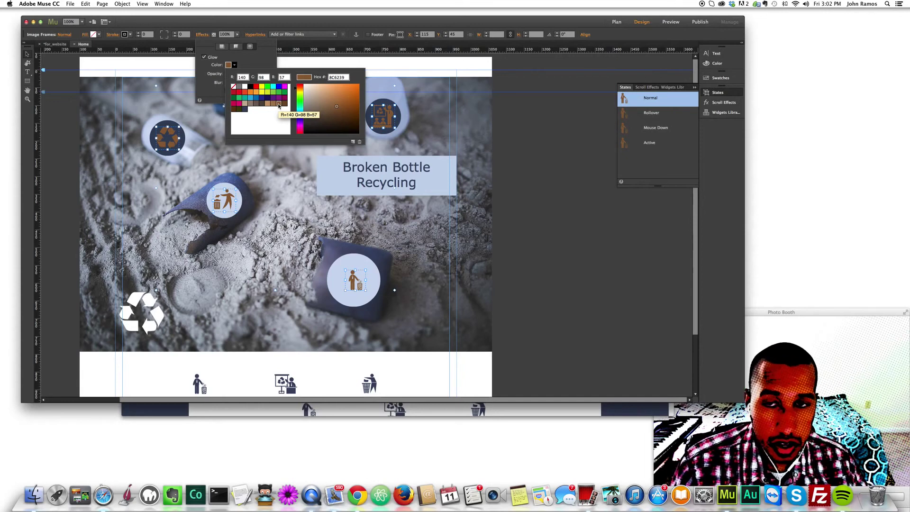
{"action": "left_click", "coordinate": [256, 92]}
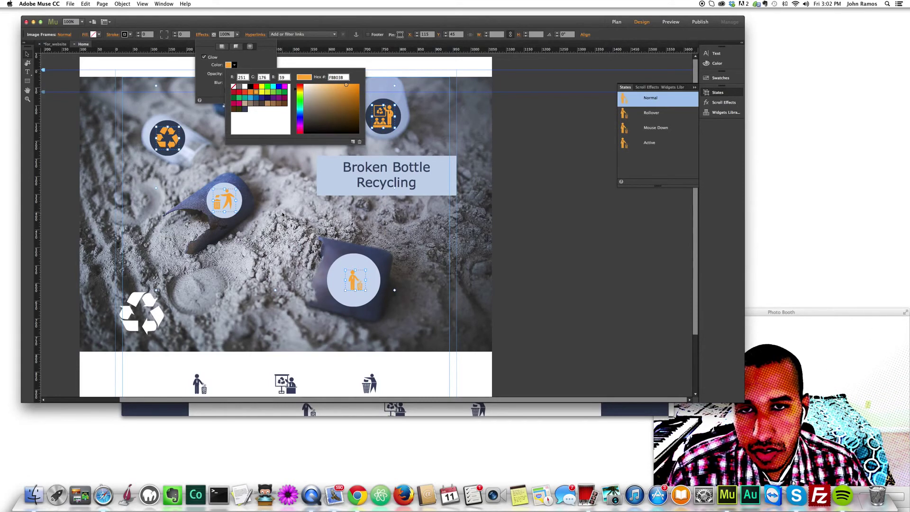
{"action": "left_click", "coordinate": [246, 87]}
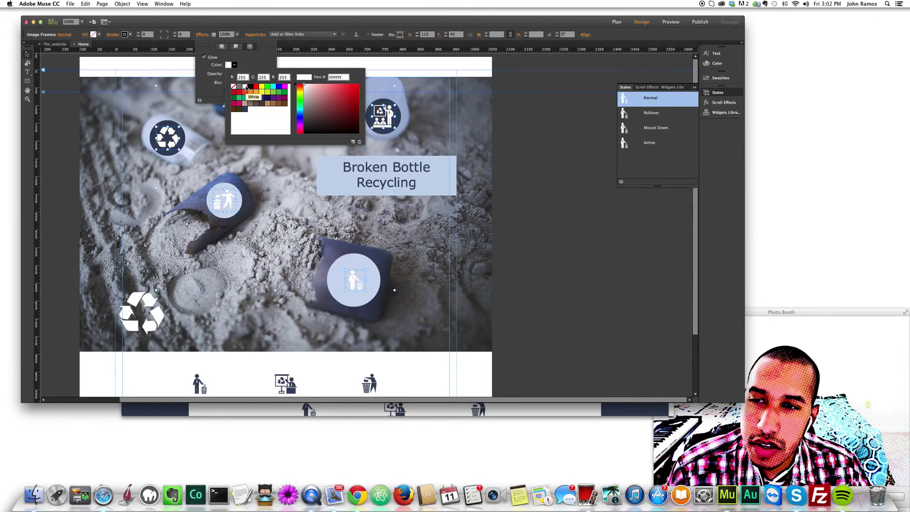
{"action": "left_click", "coordinate": [526, 215]}
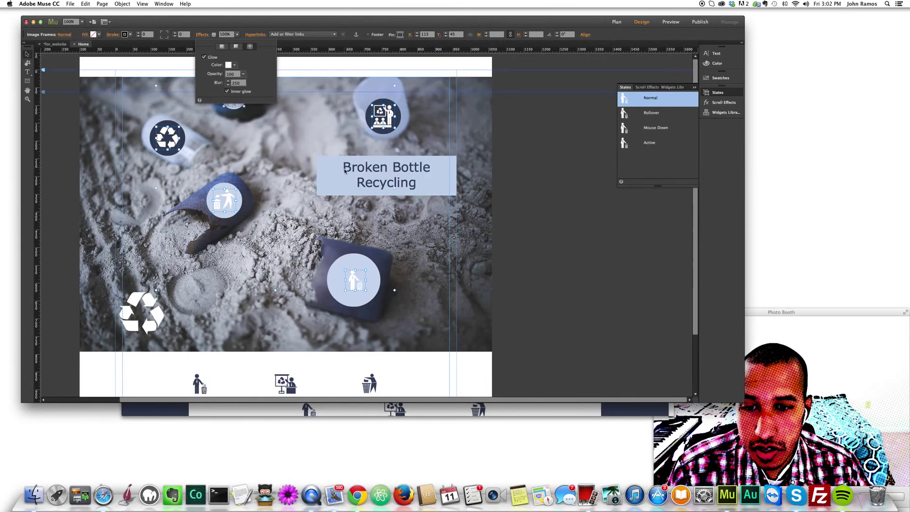
{"action": "left_click", "coordinate": [527, 191]}
{"action": "left_click", "coordinate": [520, 192]}
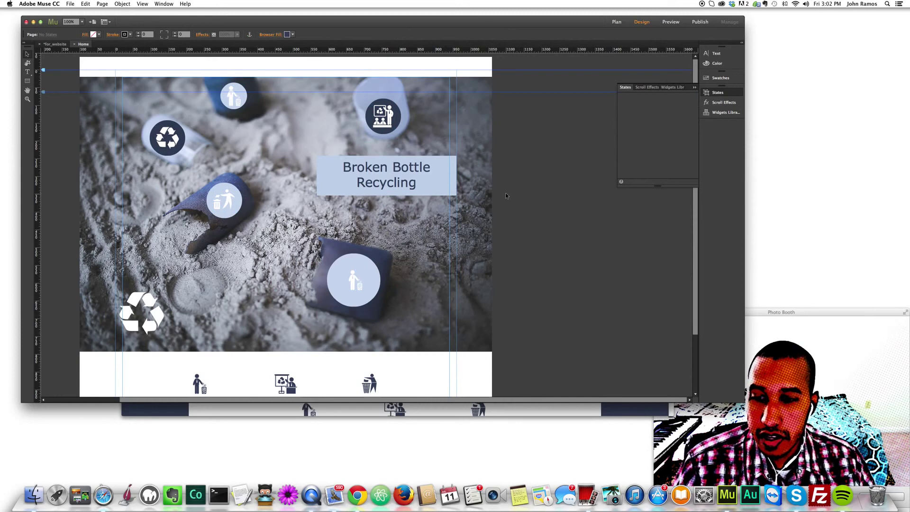
Step: Preview the page in Safari and check the white icons and the circle buttons' rollover states on the hero image
{"action": "scroll", "coordinate": [434, 256], "scroll_direction": "down", "scroll_amount": 2}
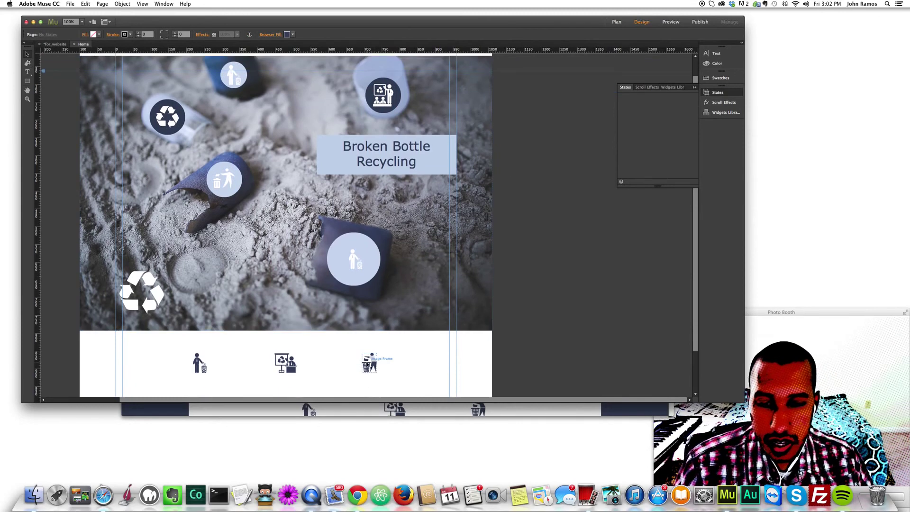
{"action": "scroll", "coordinate": [244, 357], "scroll_direction": "down", "scroll_amount": 4}
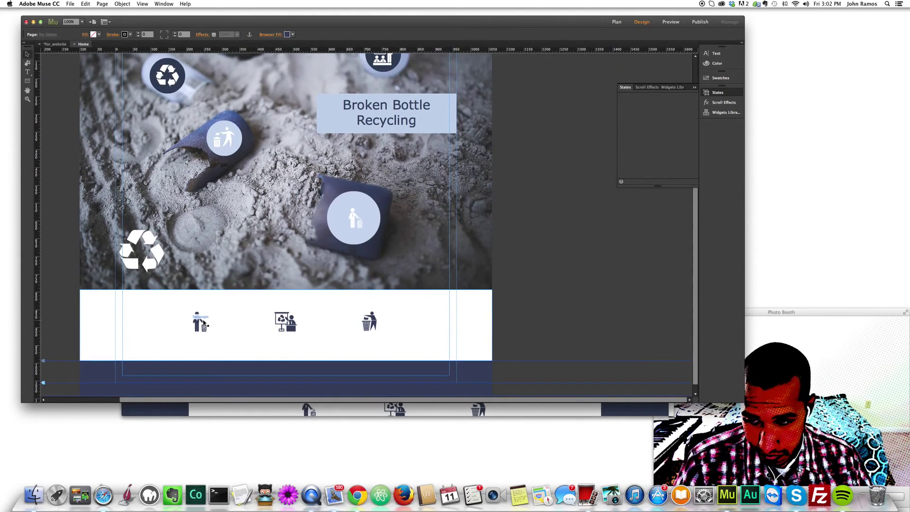
{"action": "scroll", "coordinate": [314, 319], "scroll_direction": "up", "scroll_amount": 6}
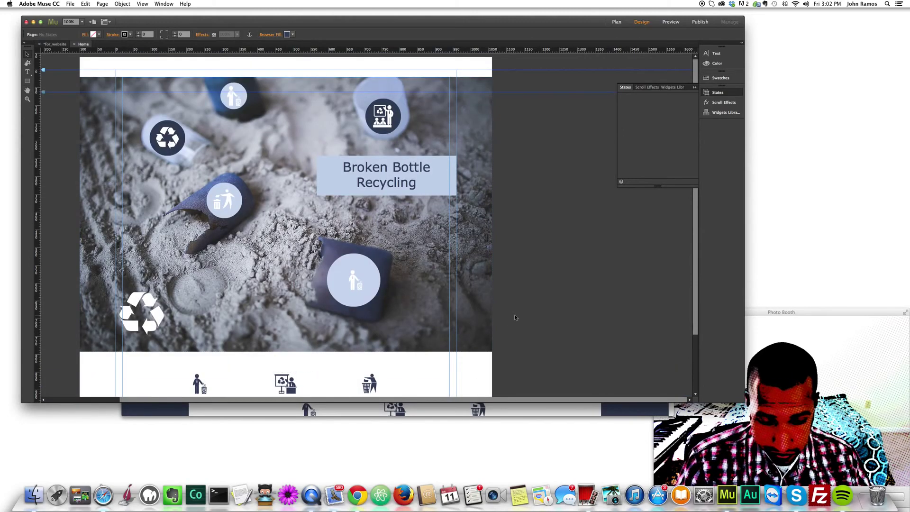
{"action": "key", "text": "super+alt+e"}
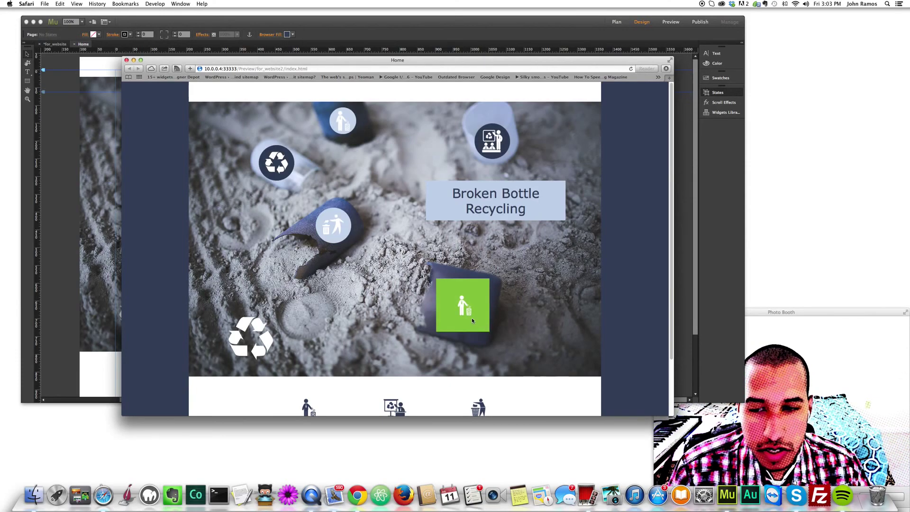
{"action": "scroll", "coordinate": [472, 318], "scroll_direction": "down", "scroll_amount": 3}
{"action": "scroll", "coordinate": [496, 270], "scroll_direction": "up", "scroll_amount": 3}
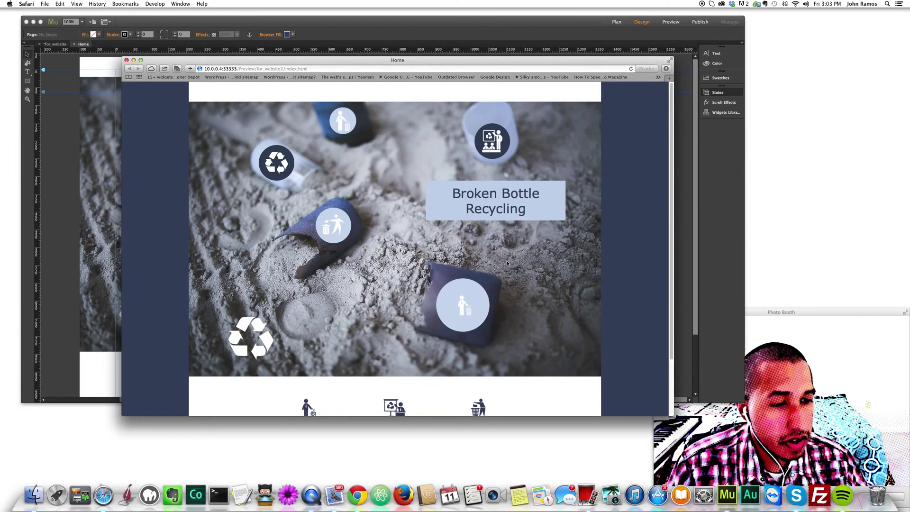